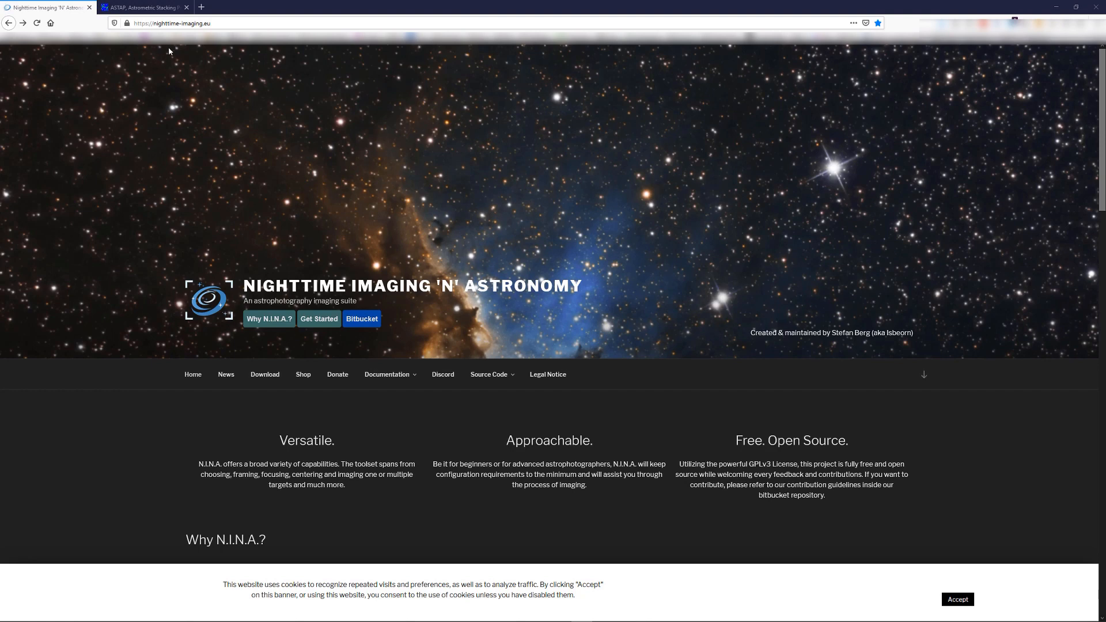
Step: Open the N.I.N.A. download page on nighttime-imaging.eu to look over the available releases
{"action": "key", "text": "ctrl+l"}
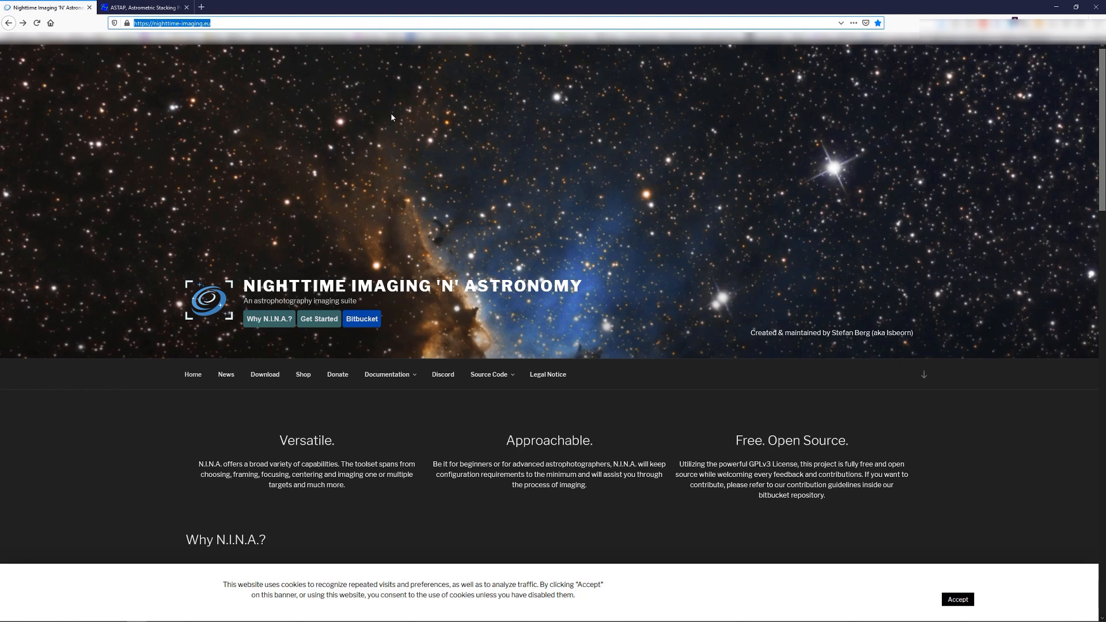
{"action": "key", "text": "alt+Right"}
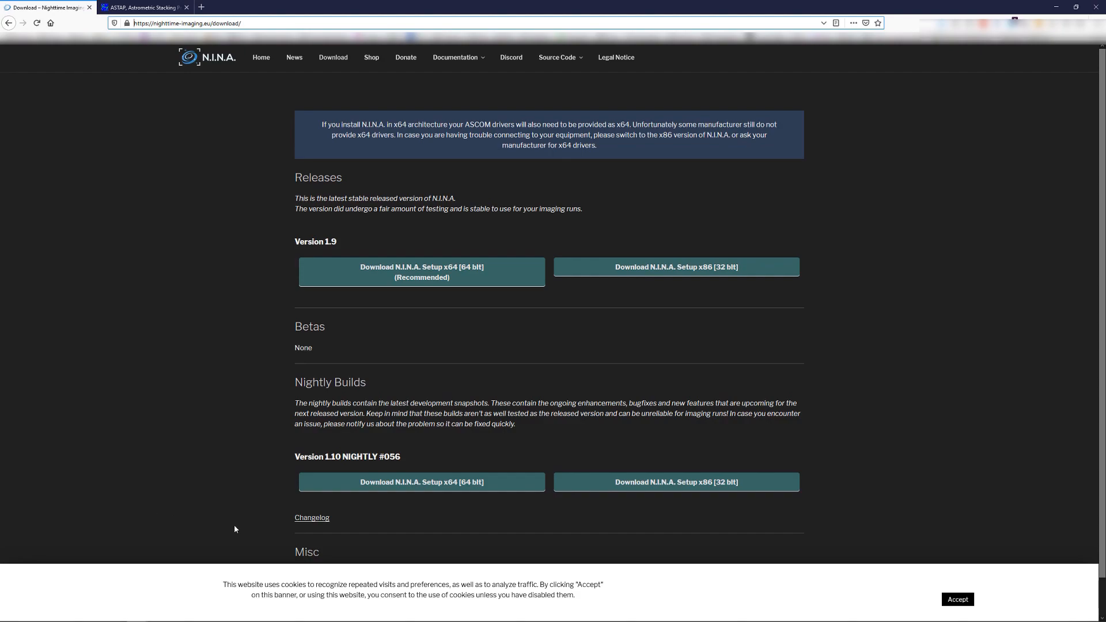
Step: Switch to N.I.N.A. and add an equipment profile named with the owner's first name followed by "Fantastic Scope"
{"action": "left_click", "coordinate": [603, 616]}
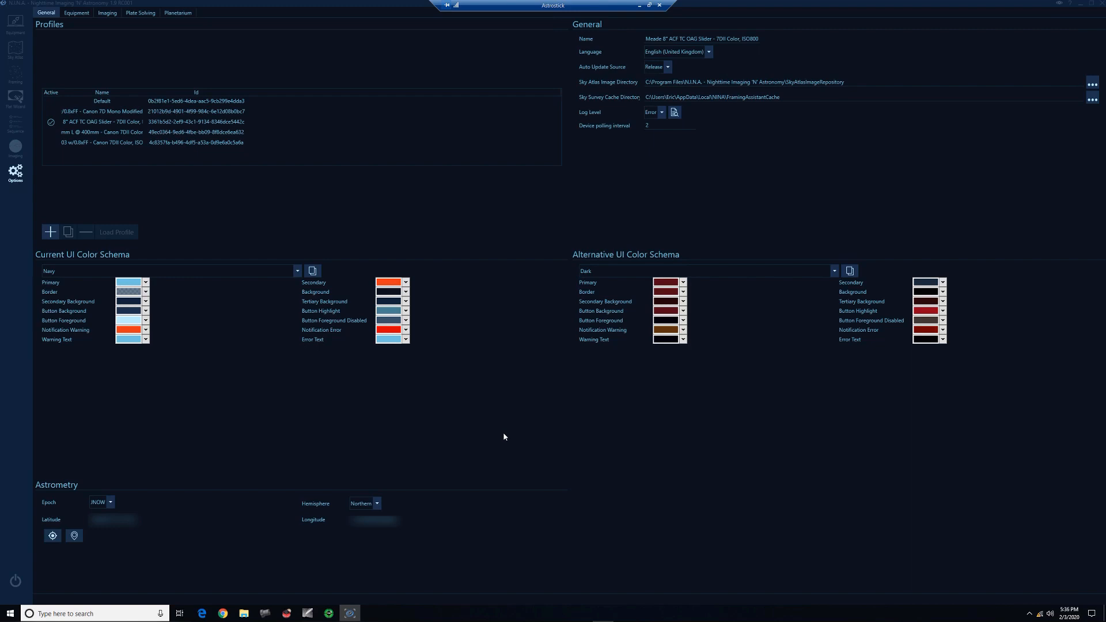
{"action": "left_click", "coordinate": [15, 23]}
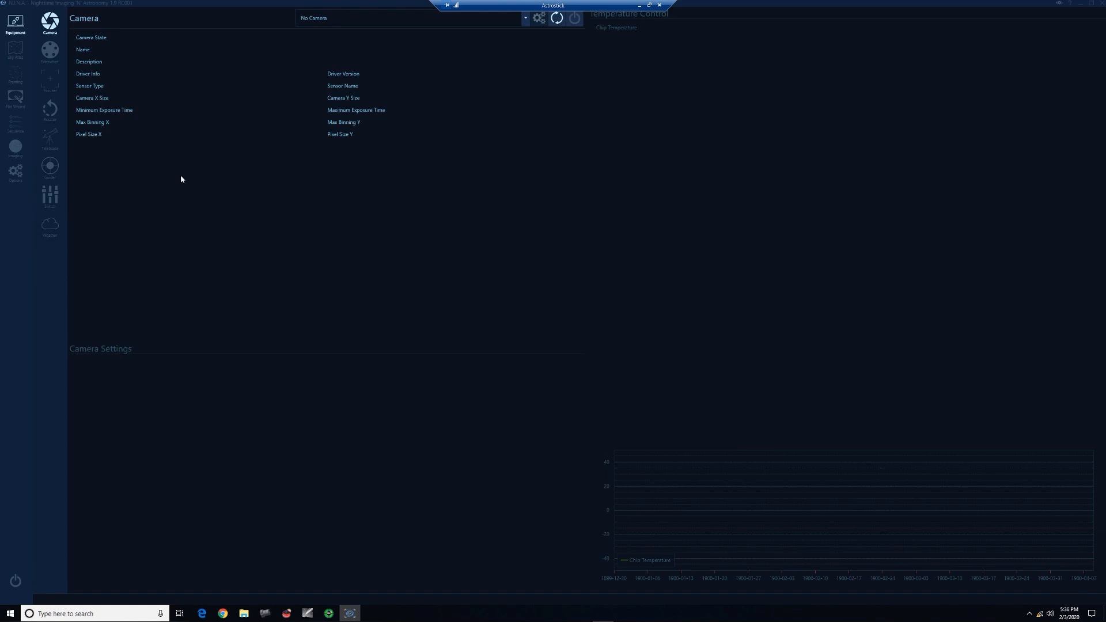
{"action": "left_click", "coordinate": [23, 174]}
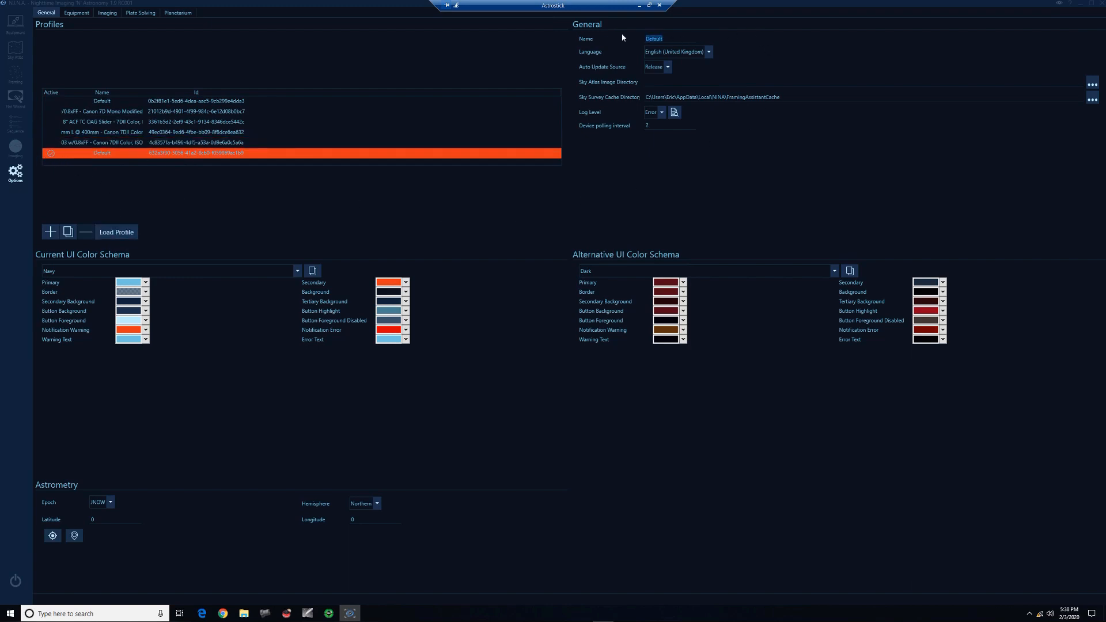
{"action": "type", "text": "Eric's Fantastic Scope"}
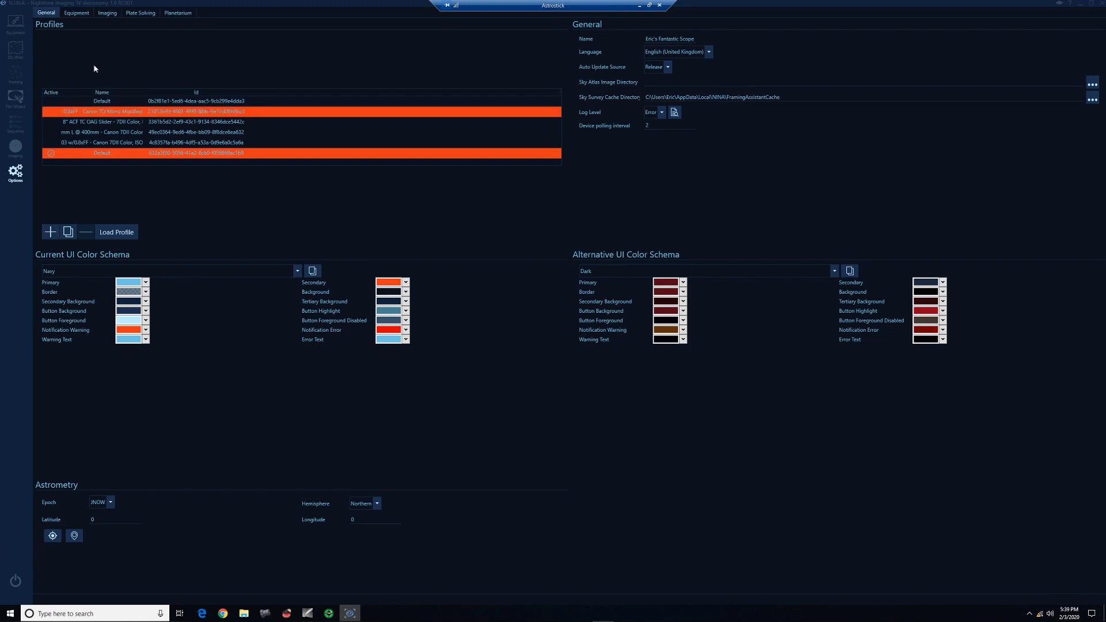
Step: In the profile's equipment options, set the telescope name to Celestron RASA 8 and the focal length to 800
{"action": "left_click", "coordinate": [76, 14]}
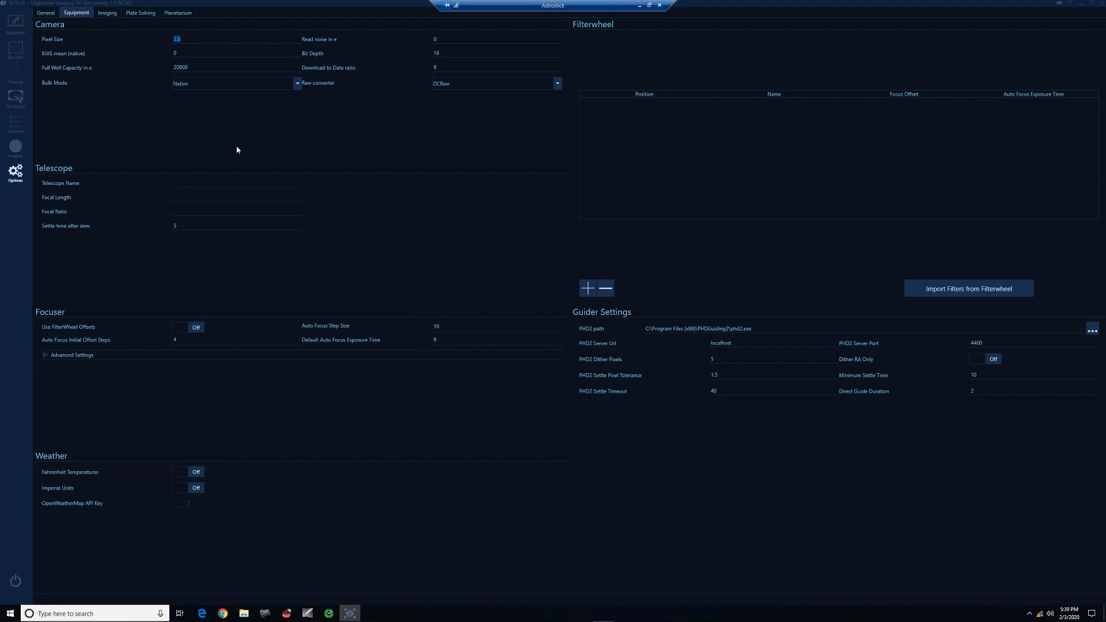
{"action": "left_click_drag", "start_coordinate": [450, 53], "coordinate": [414, 59]}
{"action": "left_click_drag", "start_coordinate": [190, 68], "coordinate": [168, 69]}
{"action": "type", "text": "lestron"}
{"action": "type", "text": " RASA 8"}
{"action": "type", "text": "800"}
Step: Edit the image file pattern in the imaging options, removing $$SENSORTEMP$$ and appending $$GAIN$$ at the end
{"action": "left_click", "coordinate": [108, 13]}
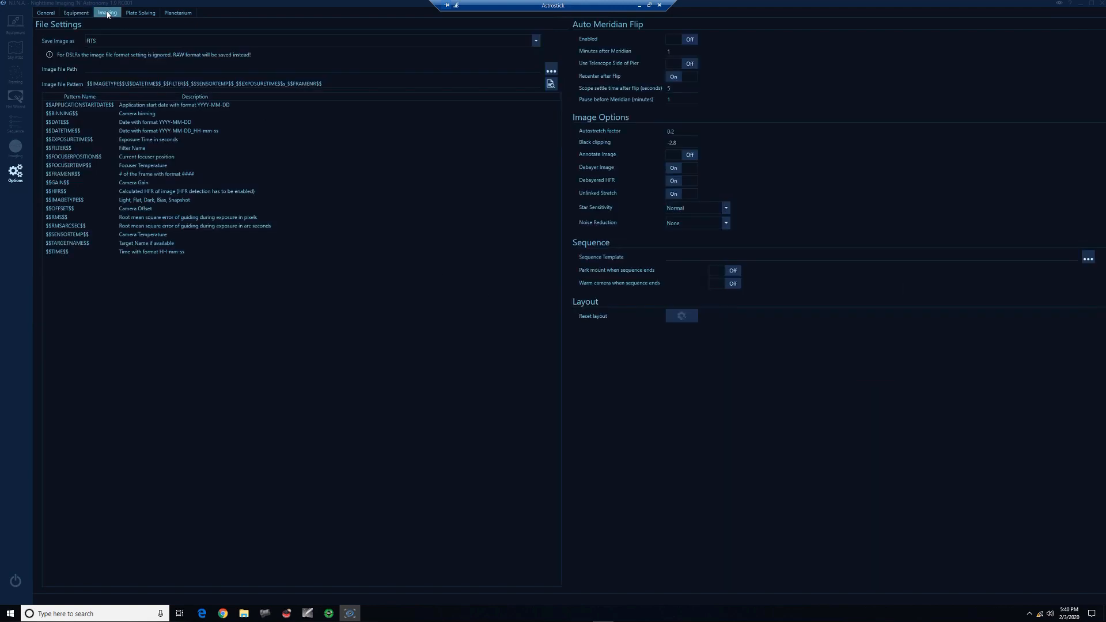
{"action": "left_click_drag", "start_coordinate": [90, 85], "coordinate": [261, 87]}
{"action": "left_click", "coordinate": [348, 108]}
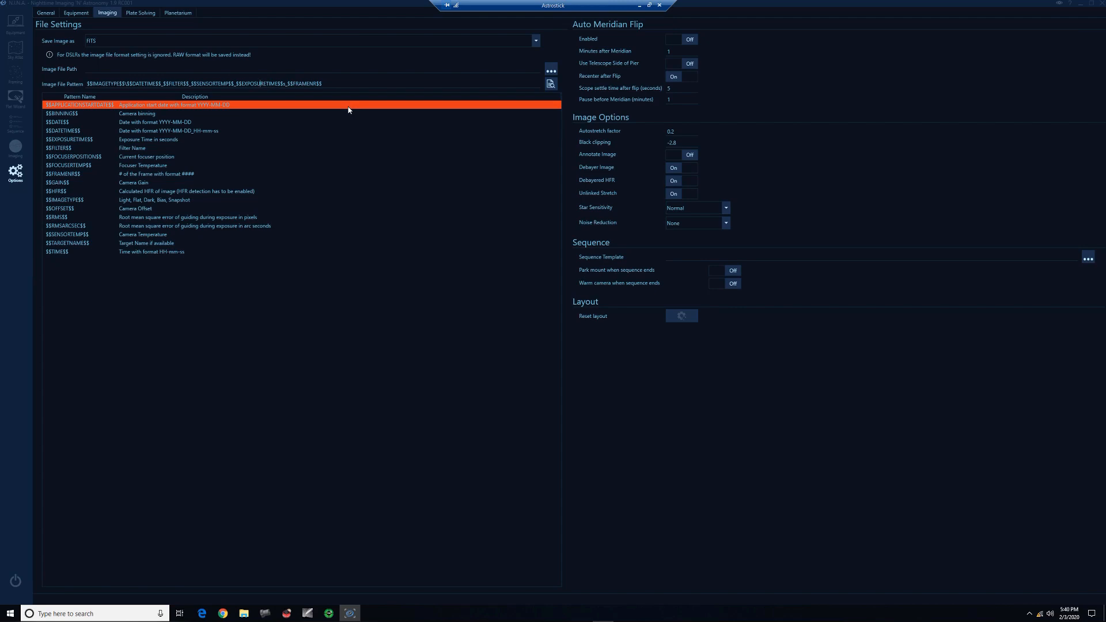
{"action": "left_click", "coordinate": [260, 84]}
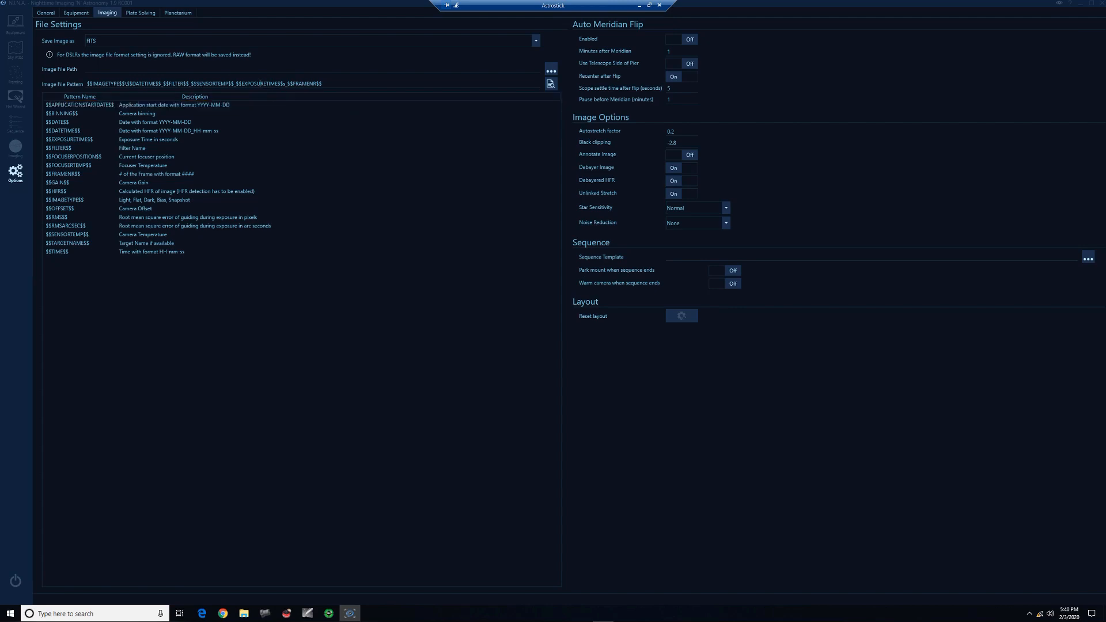
{"action": "left_click_drag", "start_coordinate": [190, 84], "coordinate": [235, 84]}
{"action": "key", "text": "Delete"}
{"action": "double_click", "coordinate": [82, 183]}
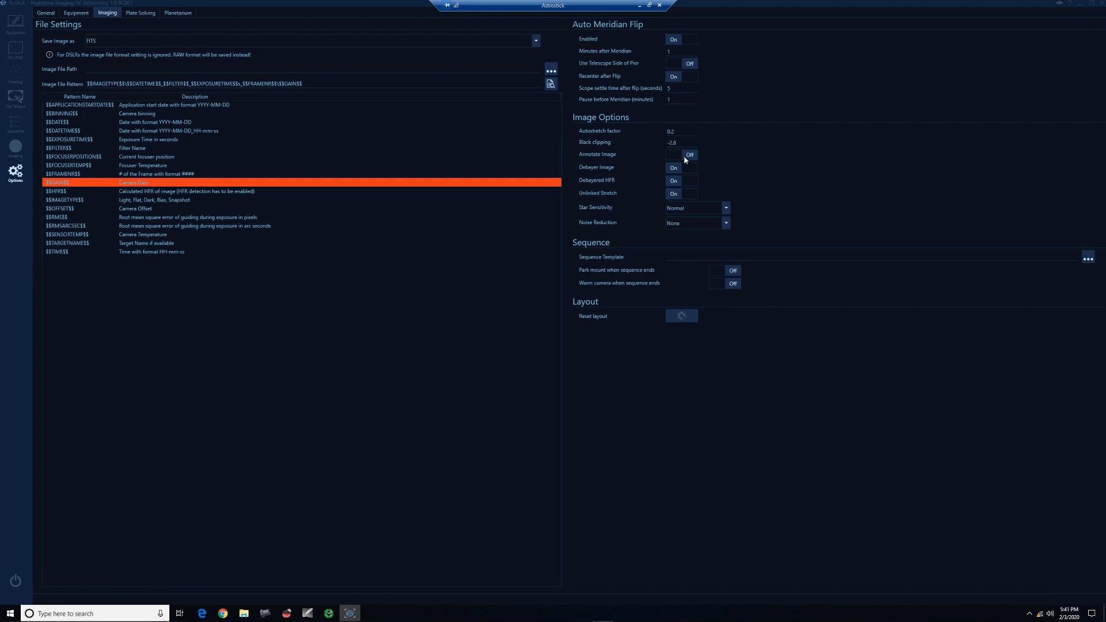
Step: Set both the plate solver and the blind solver to ASTAP in the plate solving options
{"action": "left_click", "coordinate": [143, 15]}
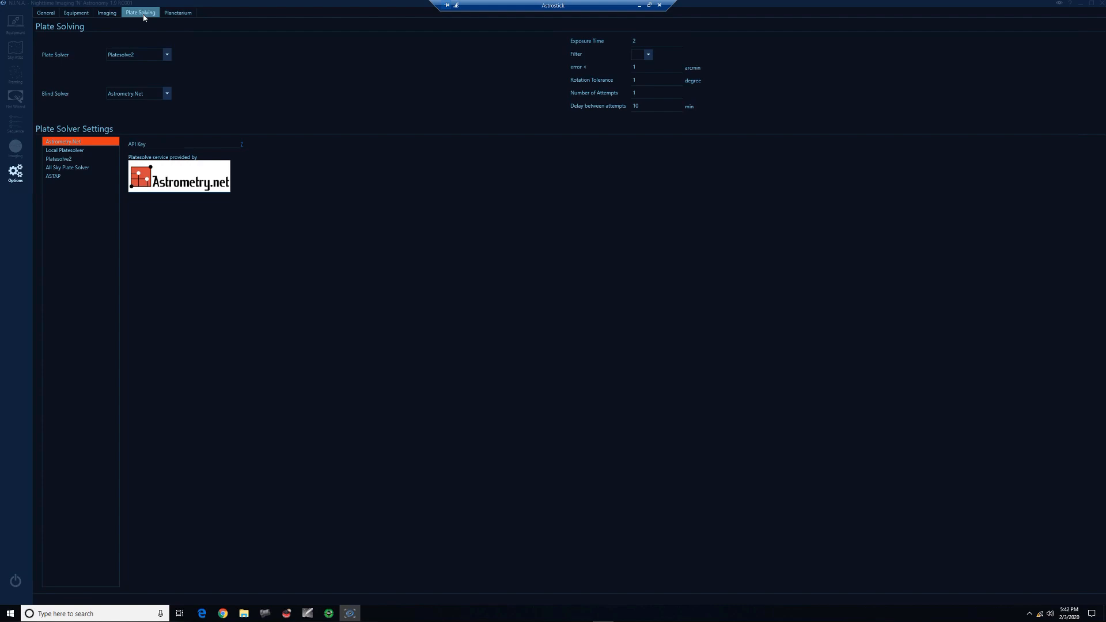
{"action": "left_click", "coordinate": [162, 55]}
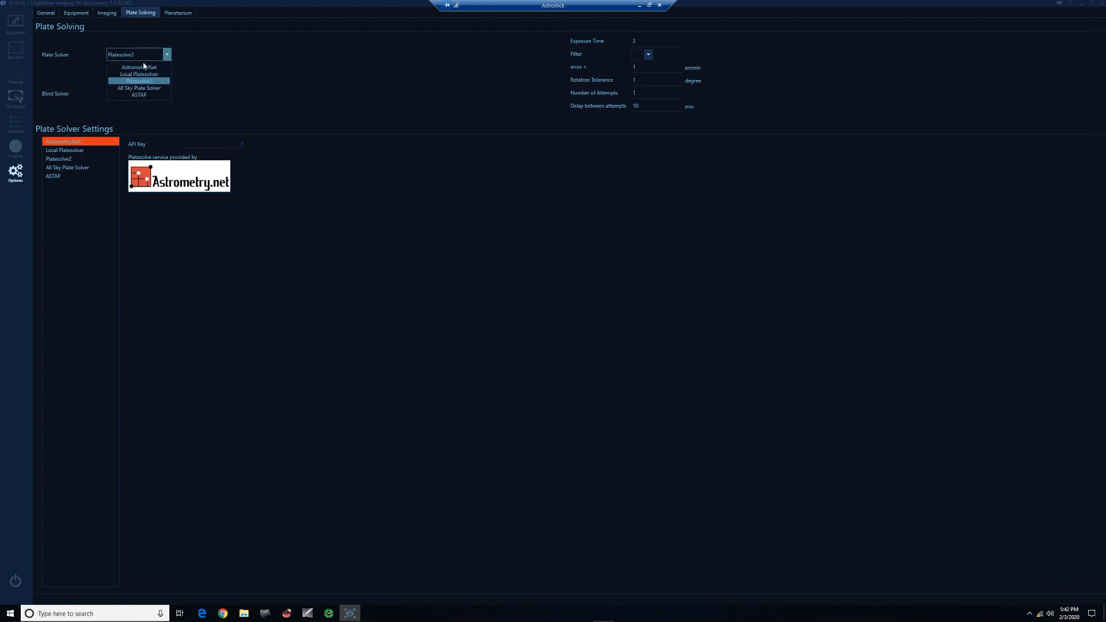
{"action": "left_click", "coordinate": [146, 95]}
{"action": "left_click", "coordinate": [152, 96]}
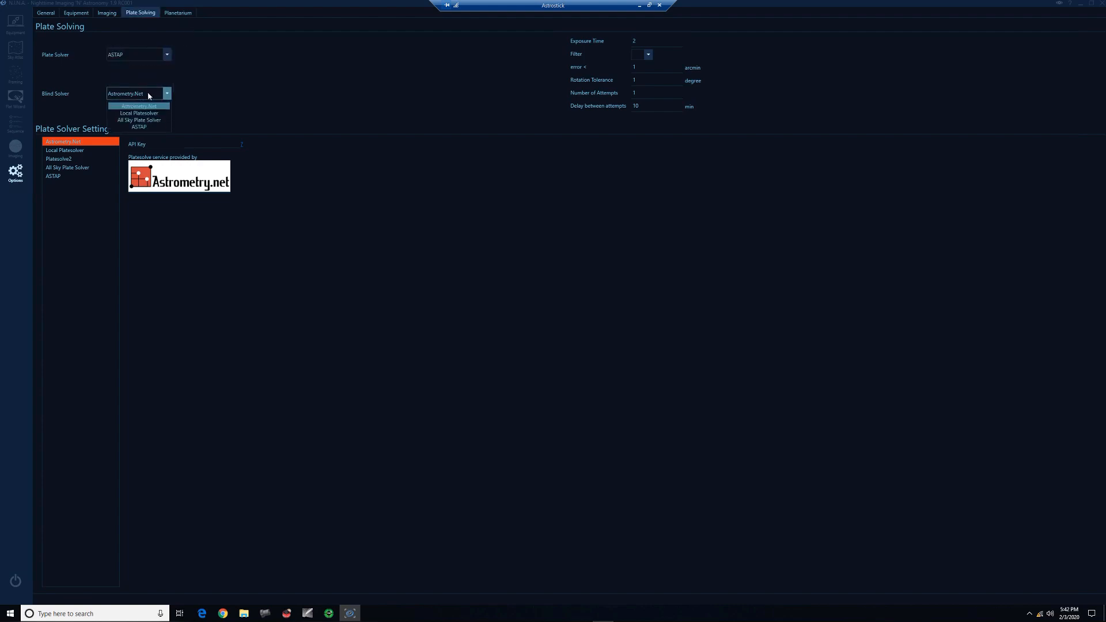
{"action": "left_click", "coordinate": [143, 127]}
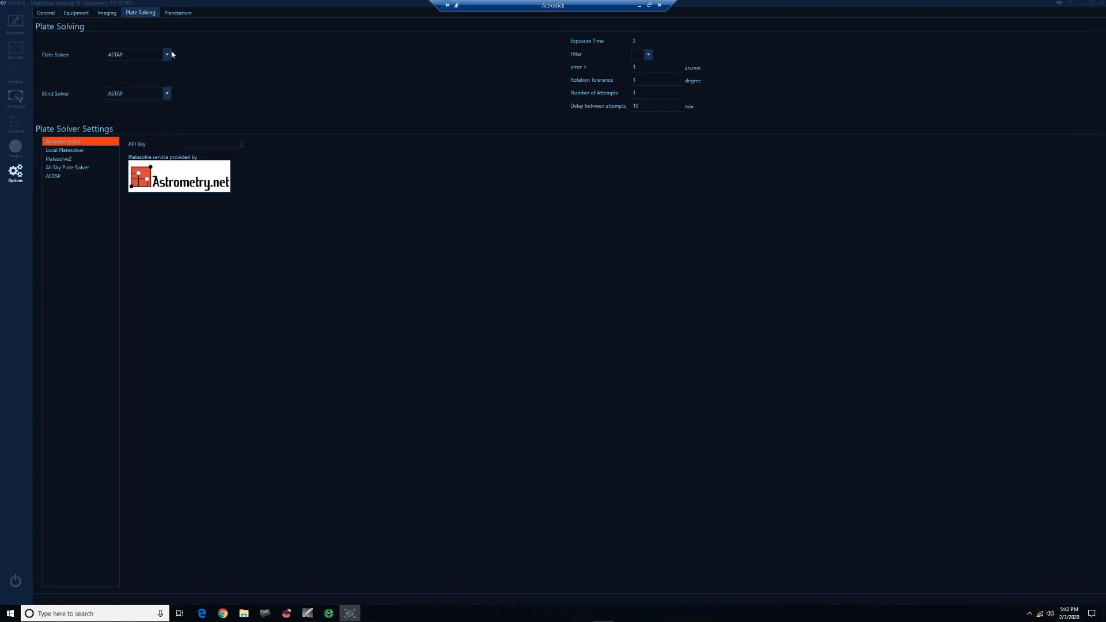
Step: Review the ASTAP solver settings, especially the program location, and check the ASTAP website in the browser
{"action": "left_click", "coordinate": [71, 177]}
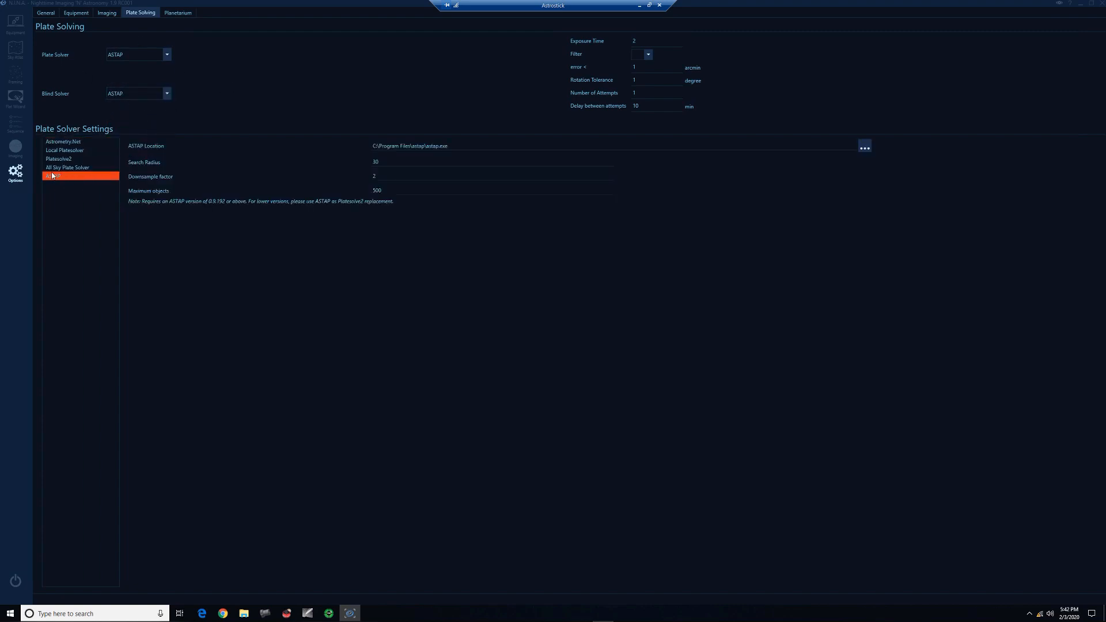
{"action": "triple_click", "coordinate": [399, 148]}
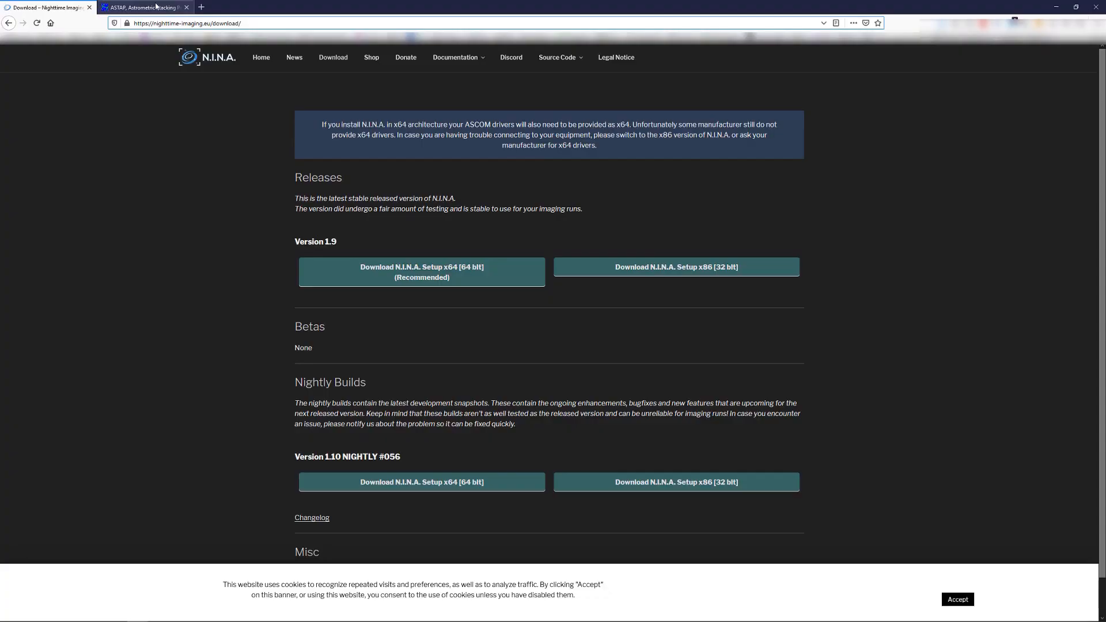
{"action": "left_click", "coordinate": [144, 7]}
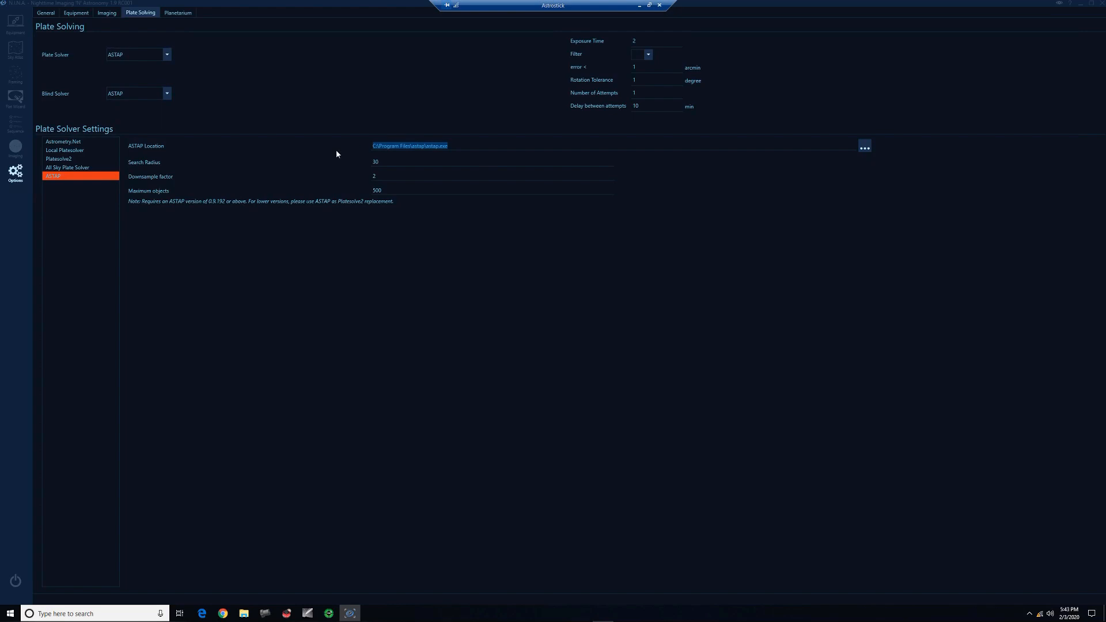
{"action": "key", "text": "Tab"}
Step: Look through the preferred planetarium software choices without changing the selection
{"action": "left_click", "coordinate": [177, 13]}
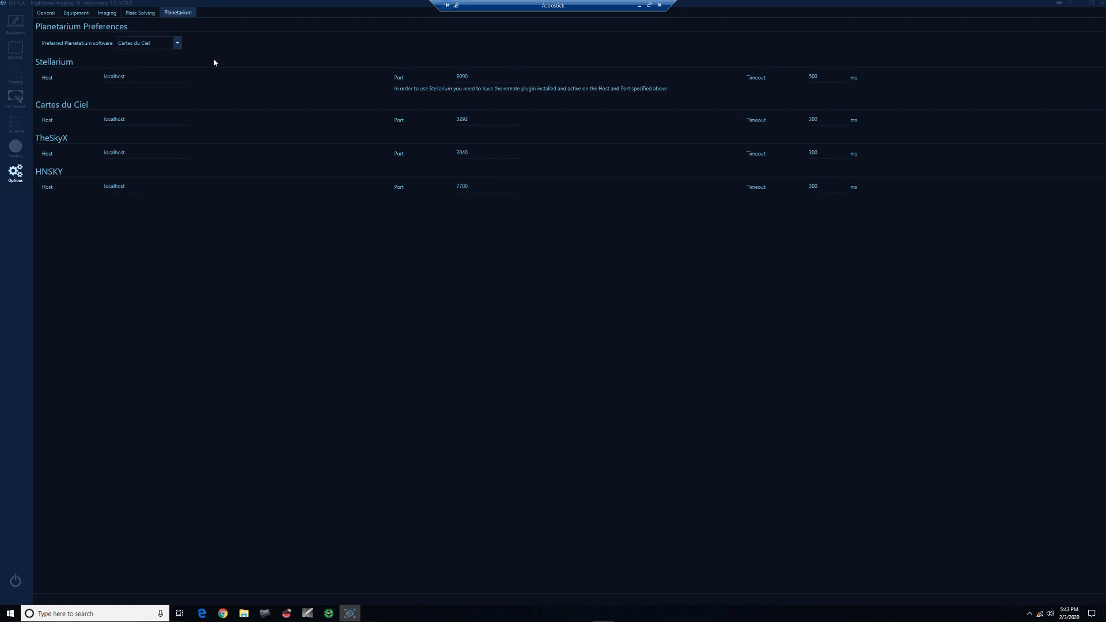
{"action": "left_click", "coordinate": [146, 44]}
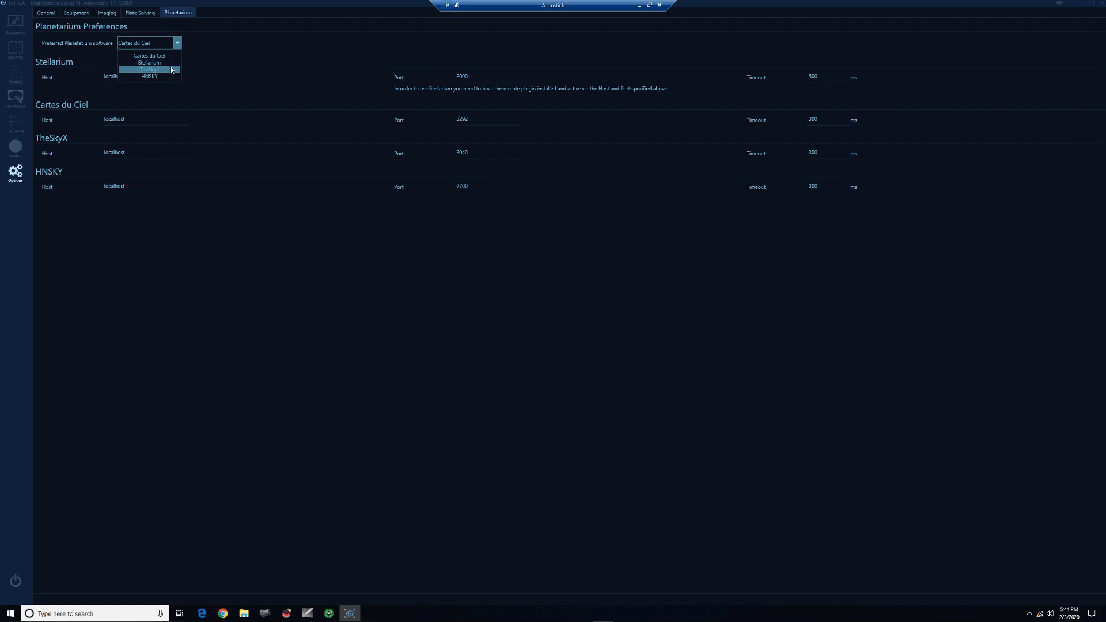
{"action": "left_click", "coordinate": [223, 53]}
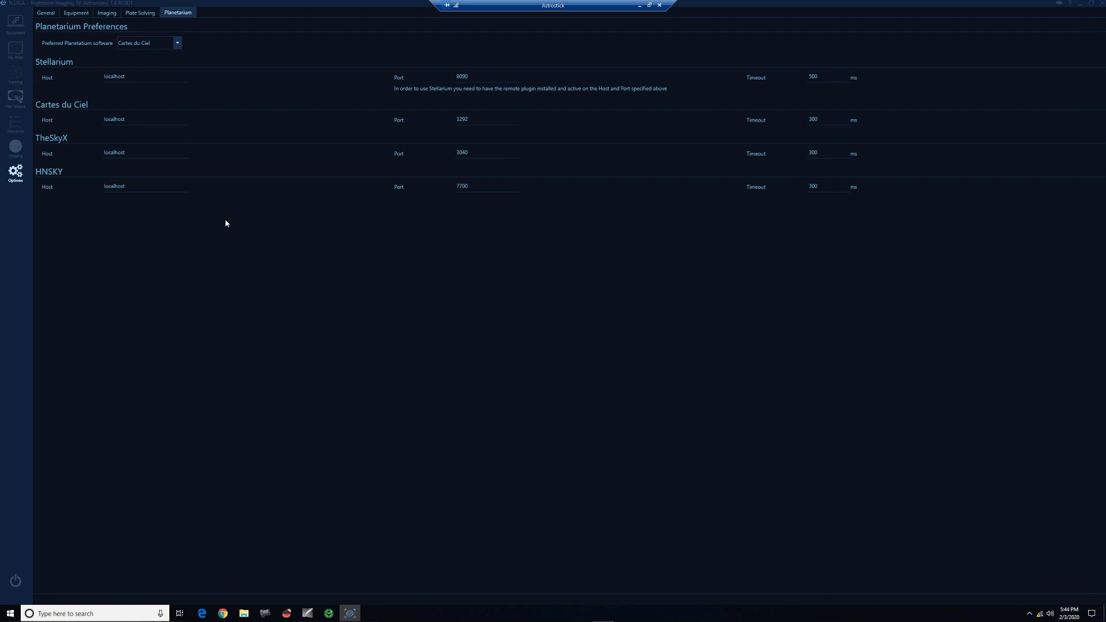
Step: Load the existing profile "ZS103 w/0.8xFF - Canon 7DII Color, ISO800" from the general options
{"action": "left_click", "coordinate": [46, 12]}
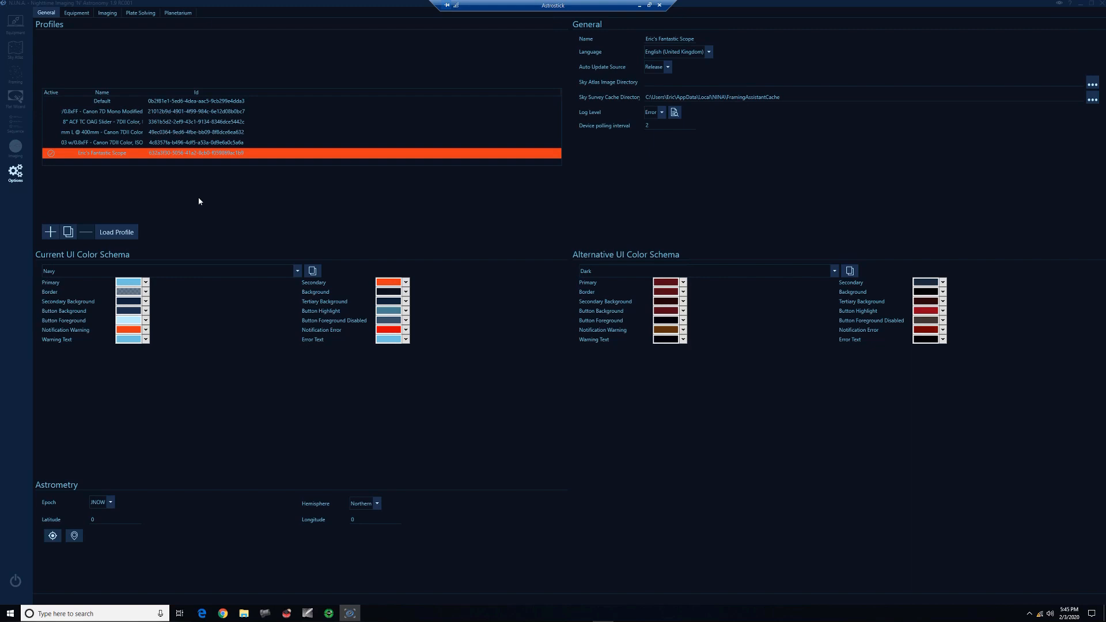
{"action": "left_click", "coordinate": [70, 132]}
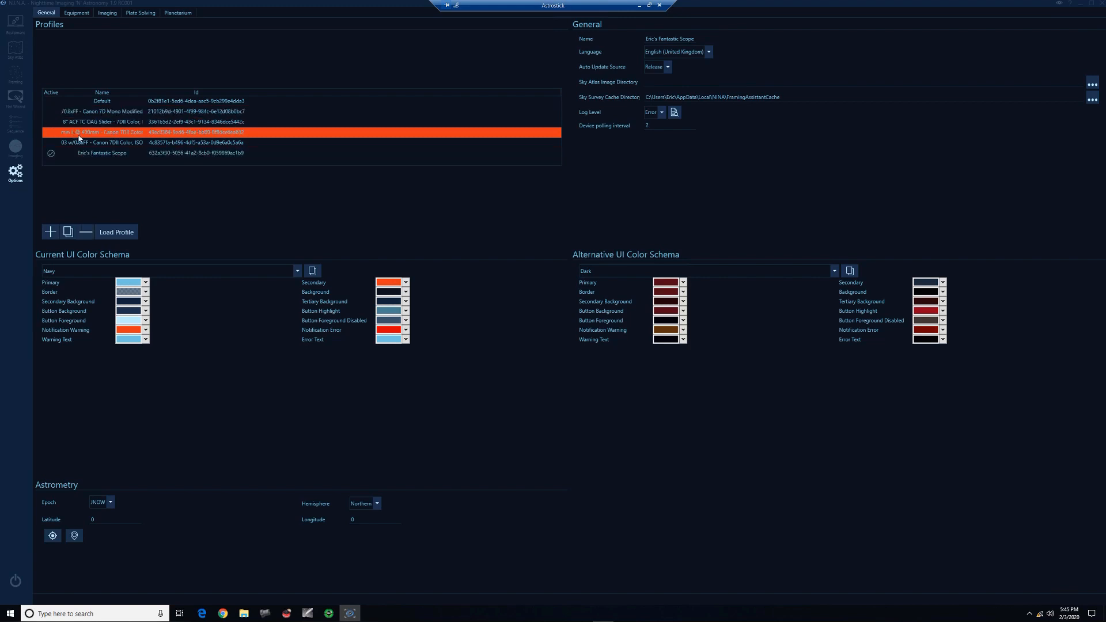
{"action": "left_click", "coordinate": [117, 143]}
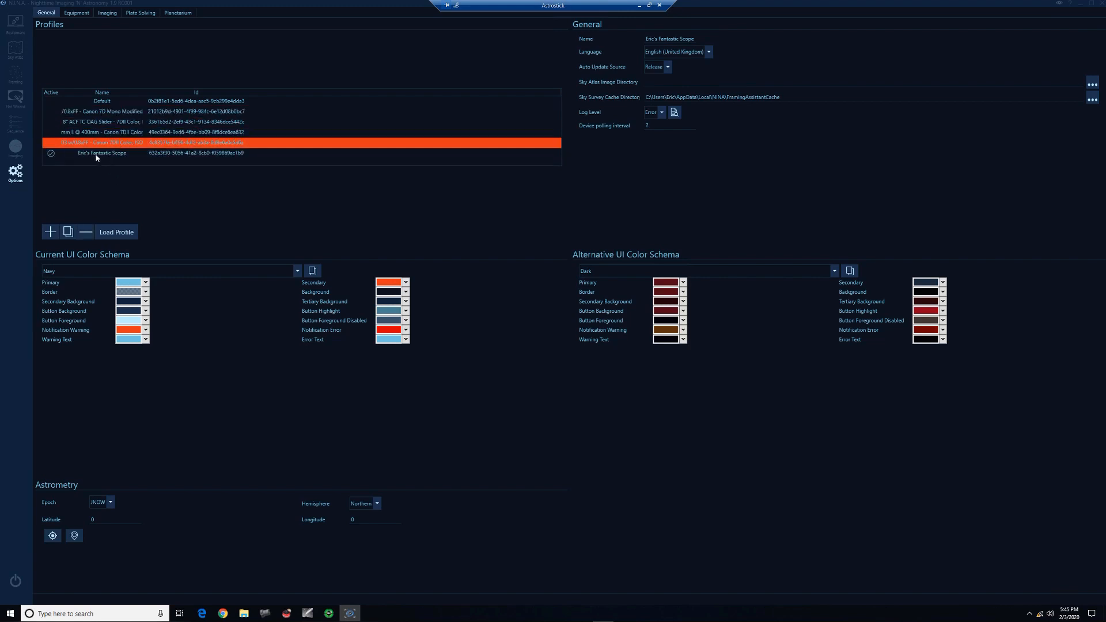
{"action": "left_click", "coordinate": [113, 232]}
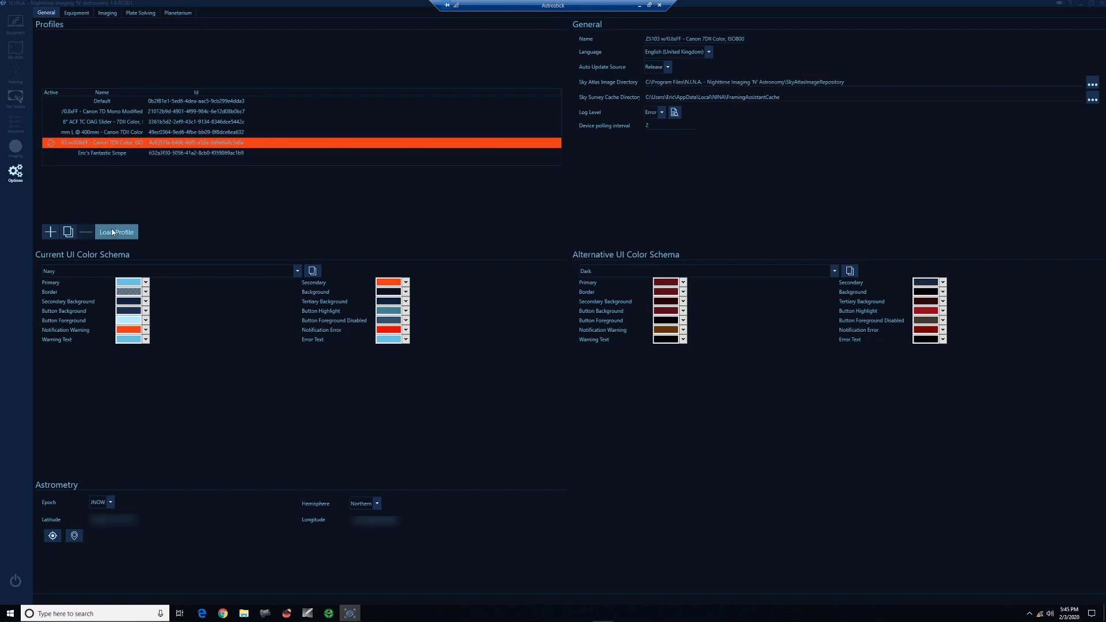
Step: Look over the cameras available for connection in the equipment section without choosing one
{"action": "left_click", "coordinate": [11, 26]}
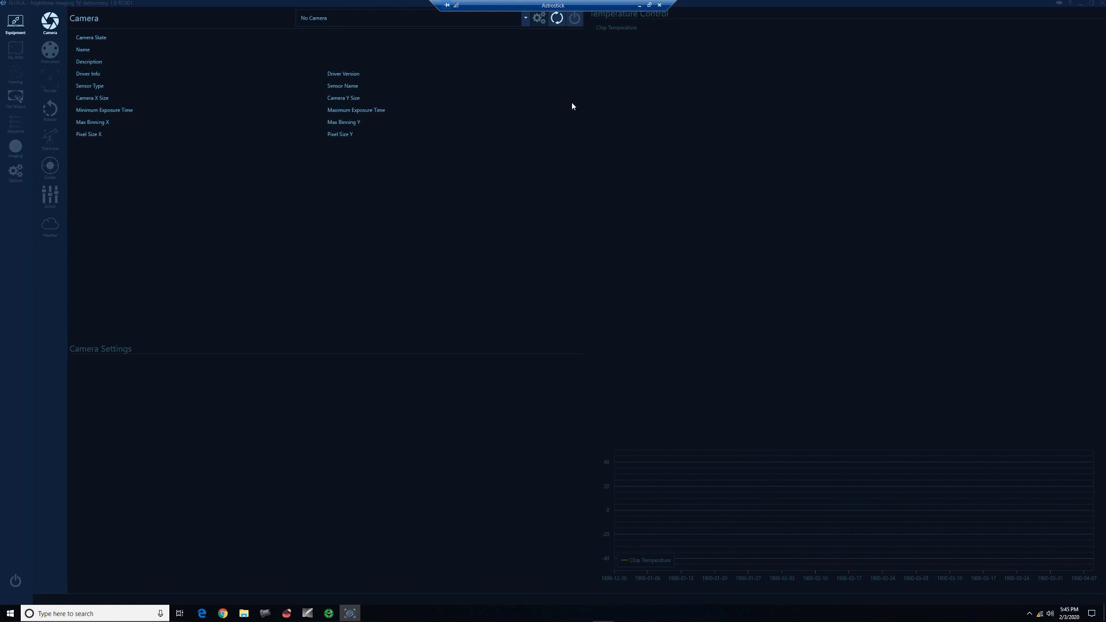
{"action": "left_click", "coordinate": [514, 22]}
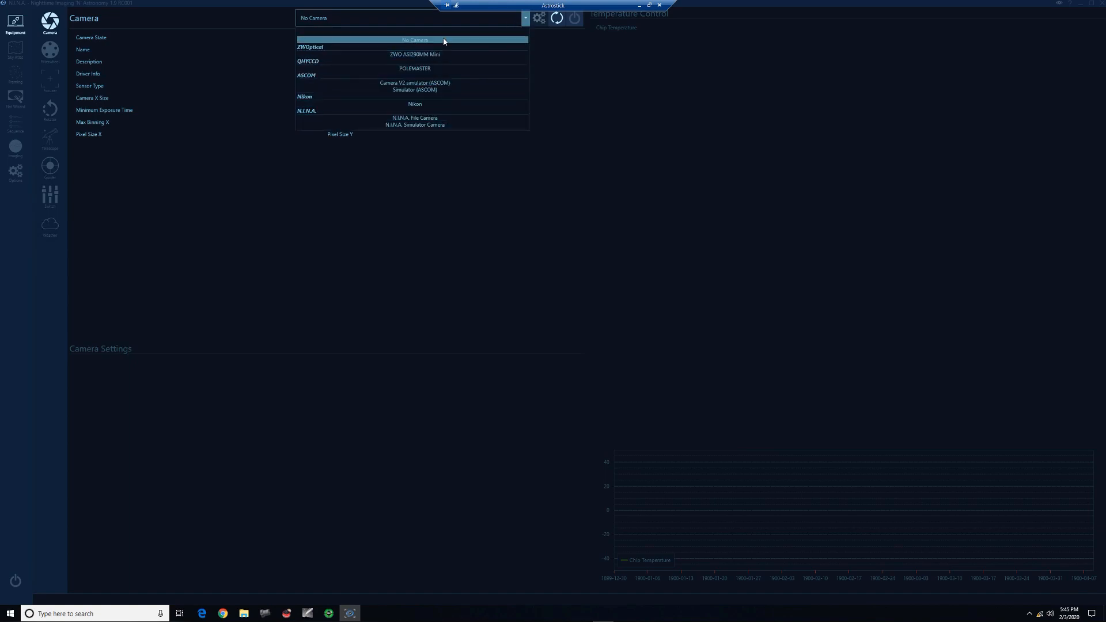
{"action": "left_click", "coordinate": [580, 73]}
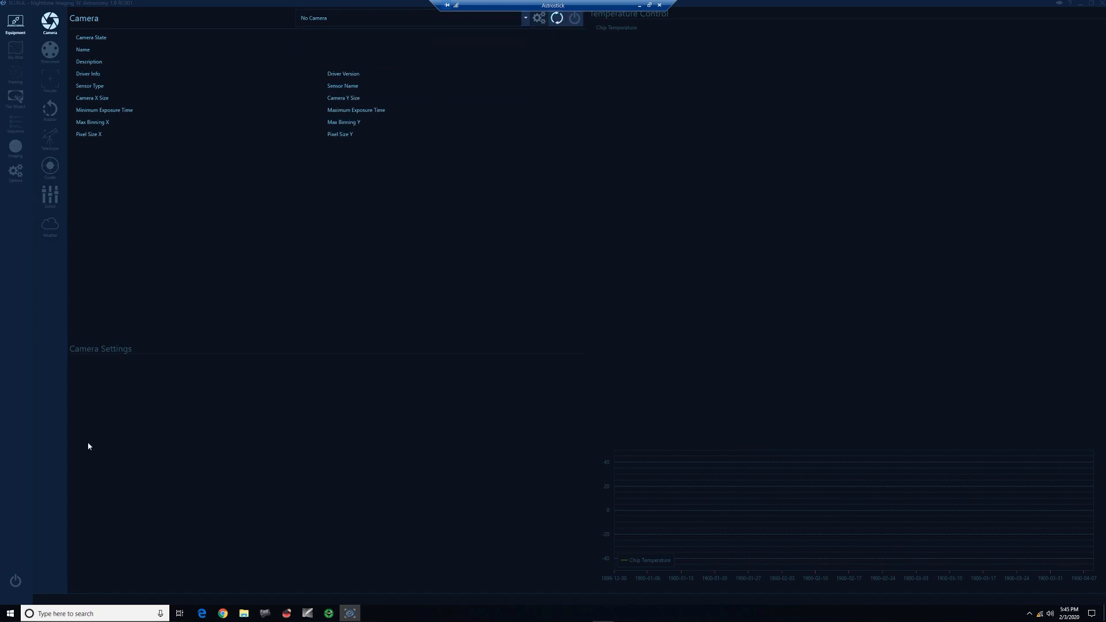
Step: Reconnect all devices of the loaded profile and accept the confirmation
{"action": "left_click", "coordinate": [16, 581]}
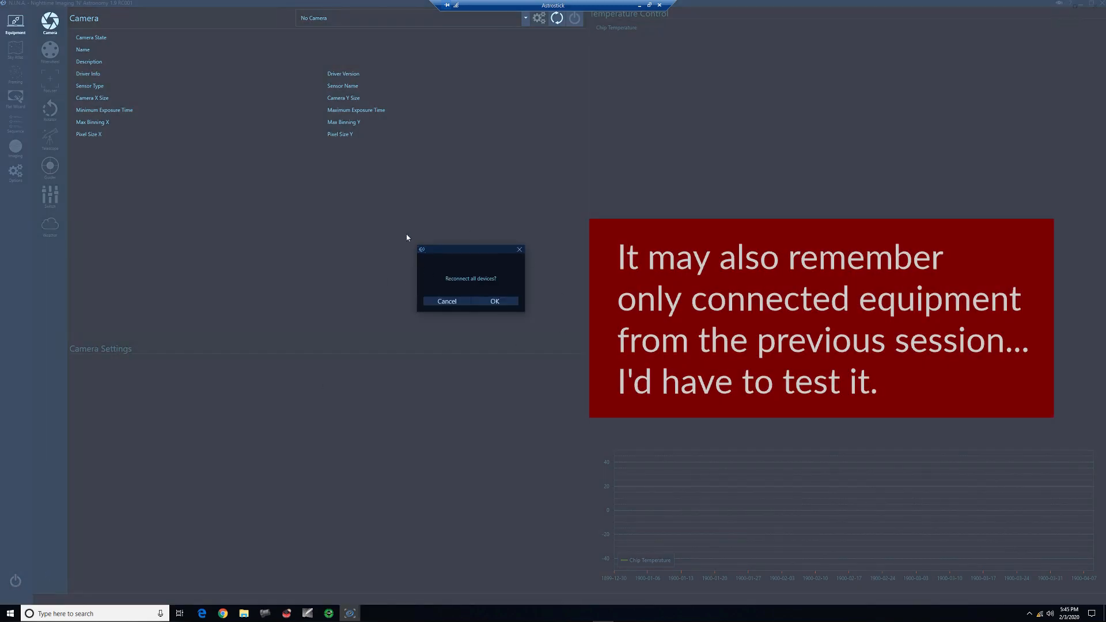
{"action": "left_click", "coordinate": [489, 301]}
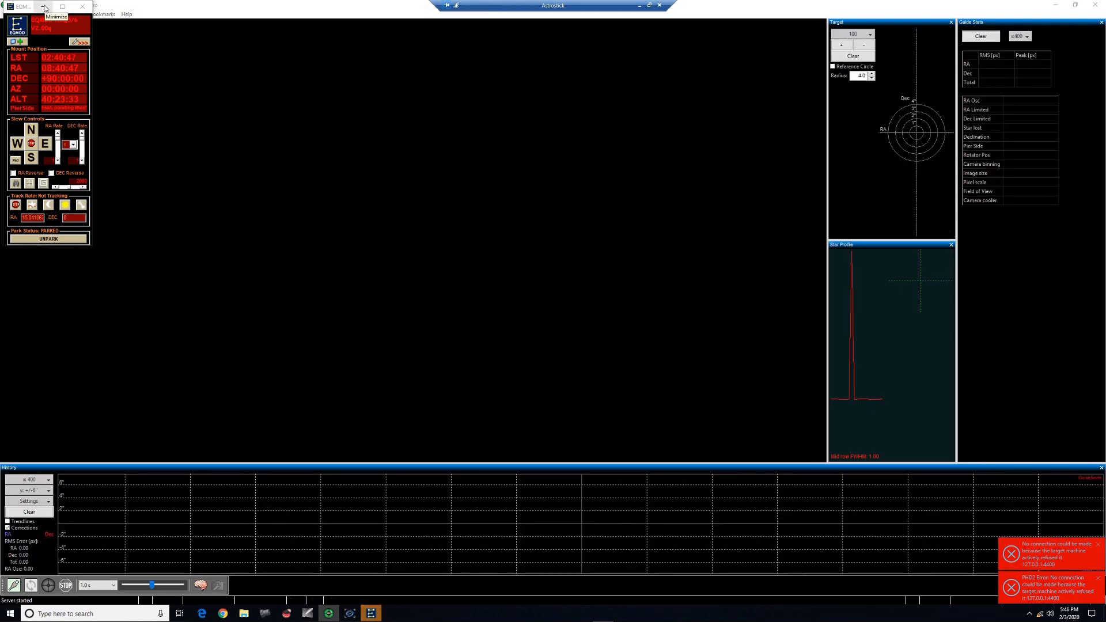
Step: Minimize the EQMOD window, connect the ZWO ASI camera and EQMOD ASCOM HEQ5/6 mount in PHD2 Guiding, and return to N.I.N.A
{"action": "left_click", "coordinate": [45, 7]}
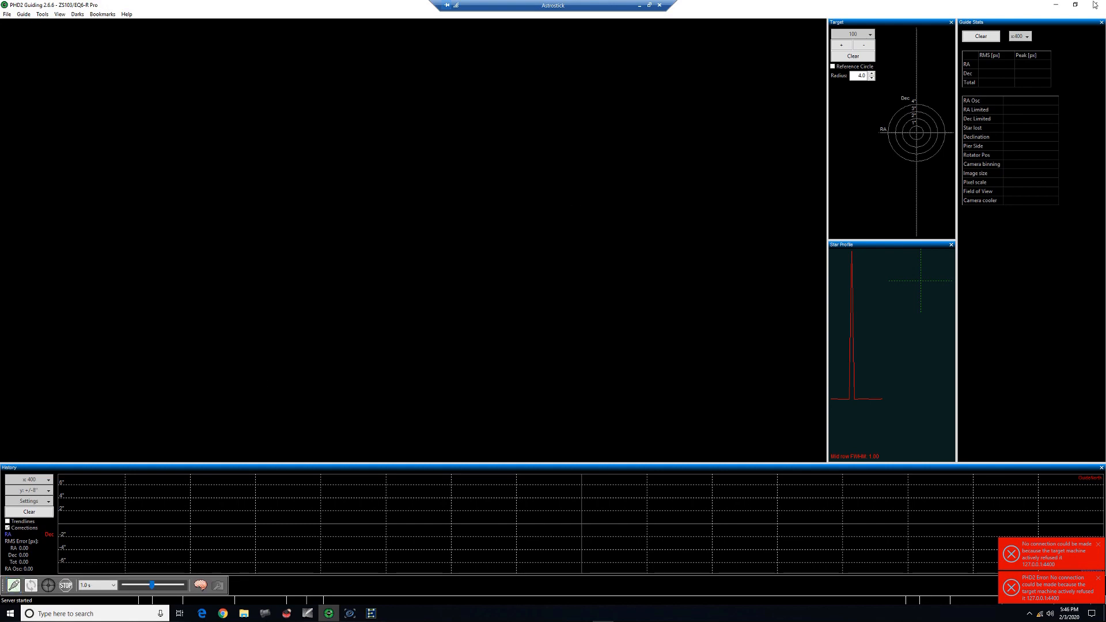
{"action": "left_click", "coordinate": [17, 584]}
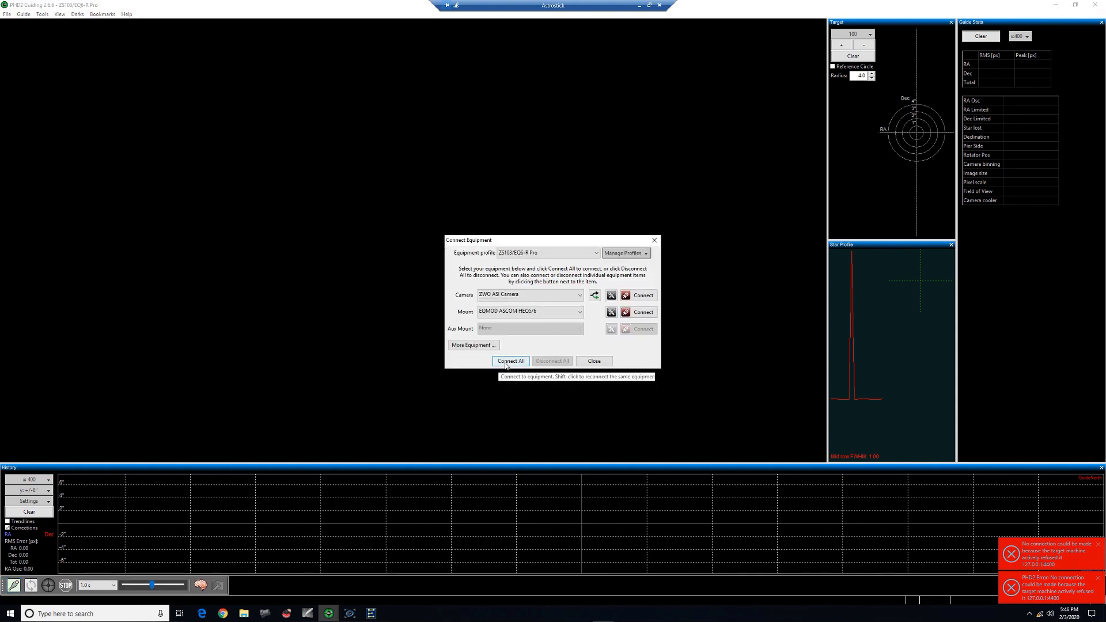
{"action": "left_click", "coordinate": [511, 361]}
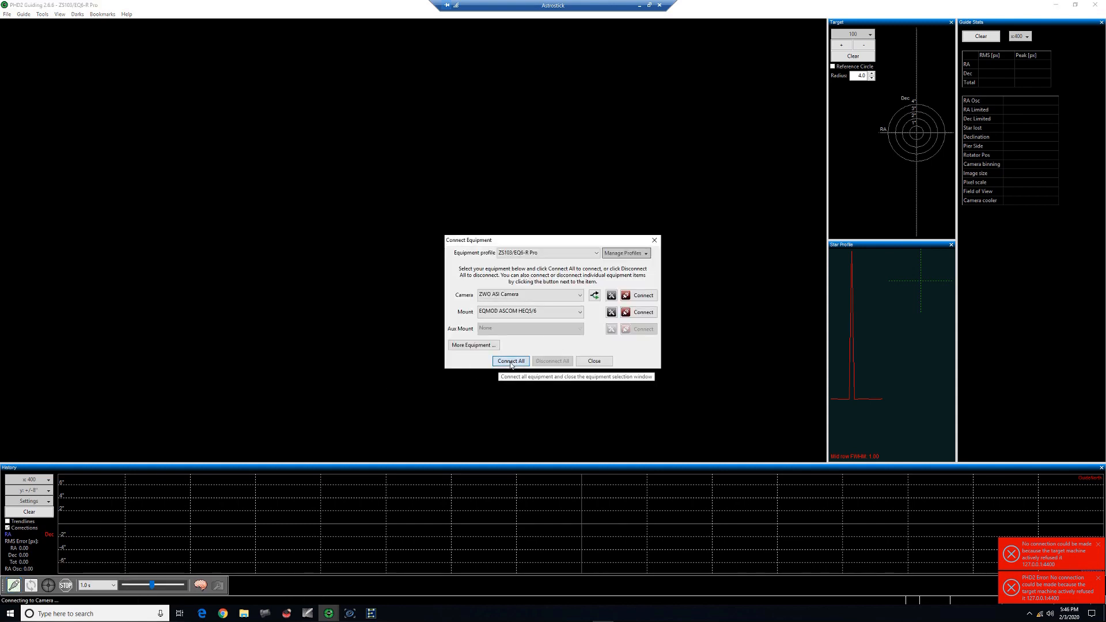
{"action": "left_click", "coordinate": [595, 362]}
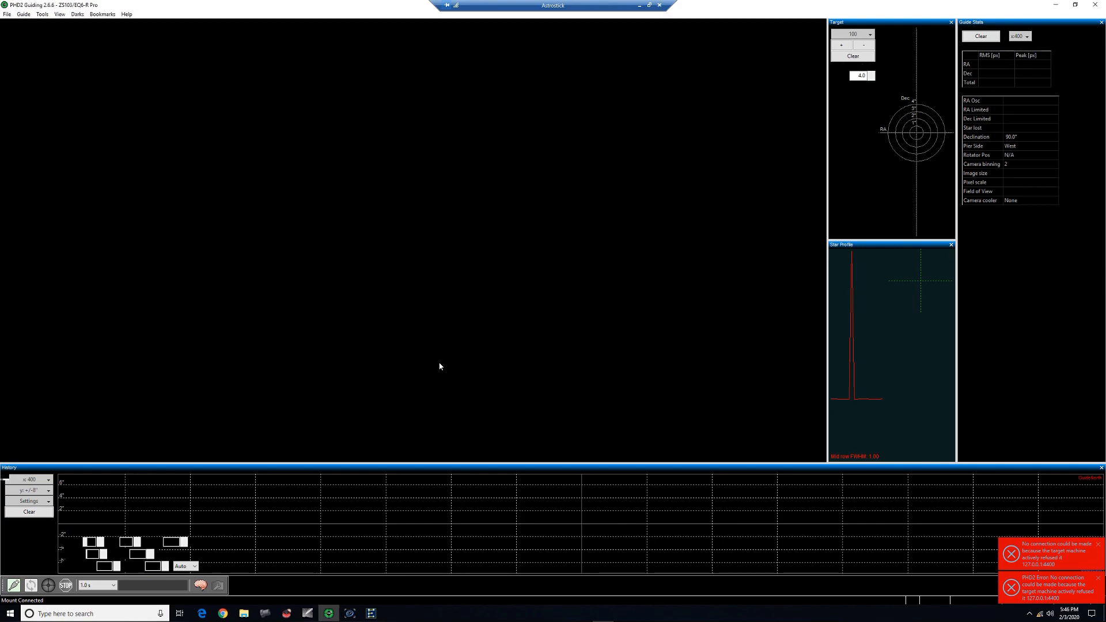
{"action": "left_click", "coordinate": [1058, 6]}
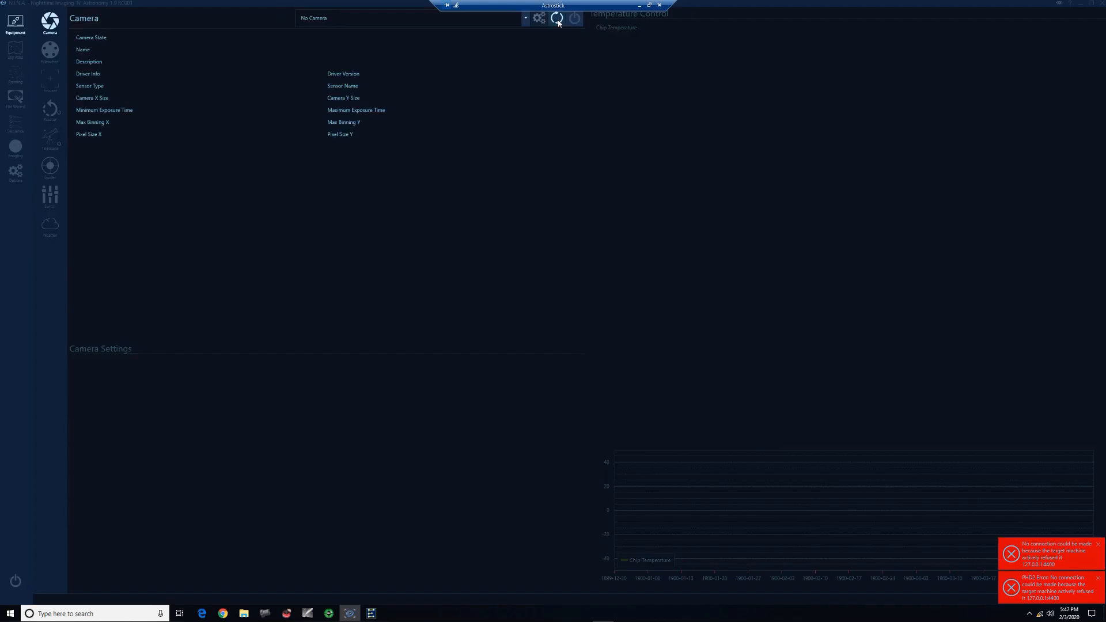
Step: Select the Canon EOS 7D Mark II as the camera and connect it
{"action": "left_click", "coordinate": [525, 19]}
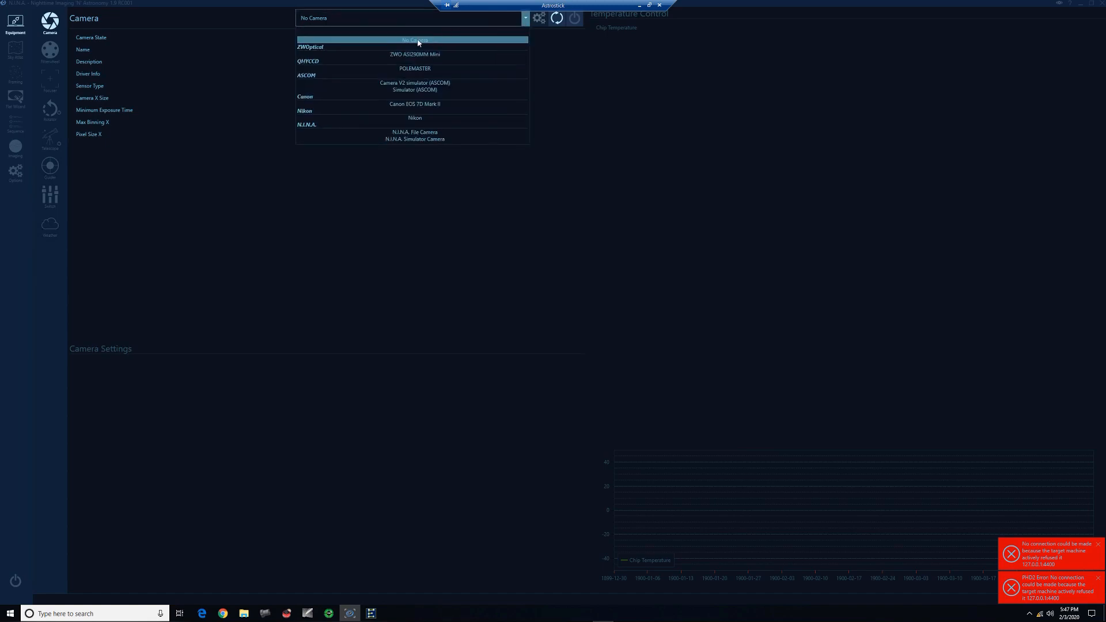
{"action": "left_click", "coordinate": [451, 104]}
{"action": "left_click", "coordinate": [575, 22]}
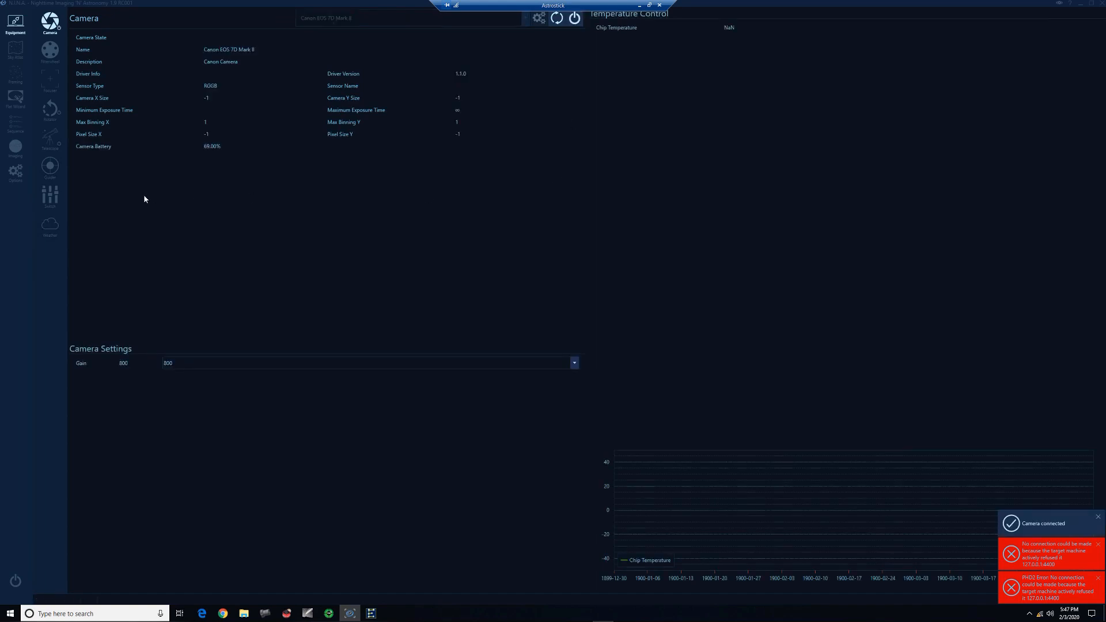
Step: Connect the PHD2 guider and check the telescope, camera and rotator pages of the equipment section
{"action": "left_click", "coordinate": [56, 109]}
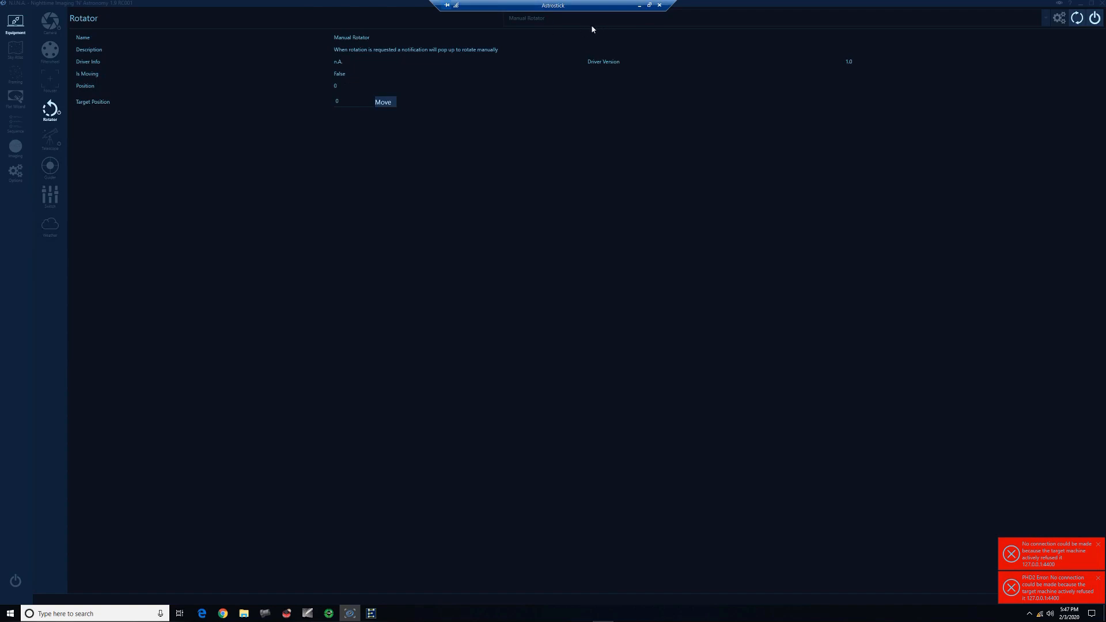
{"action": "left_click", "coordinate": [50, 138]}
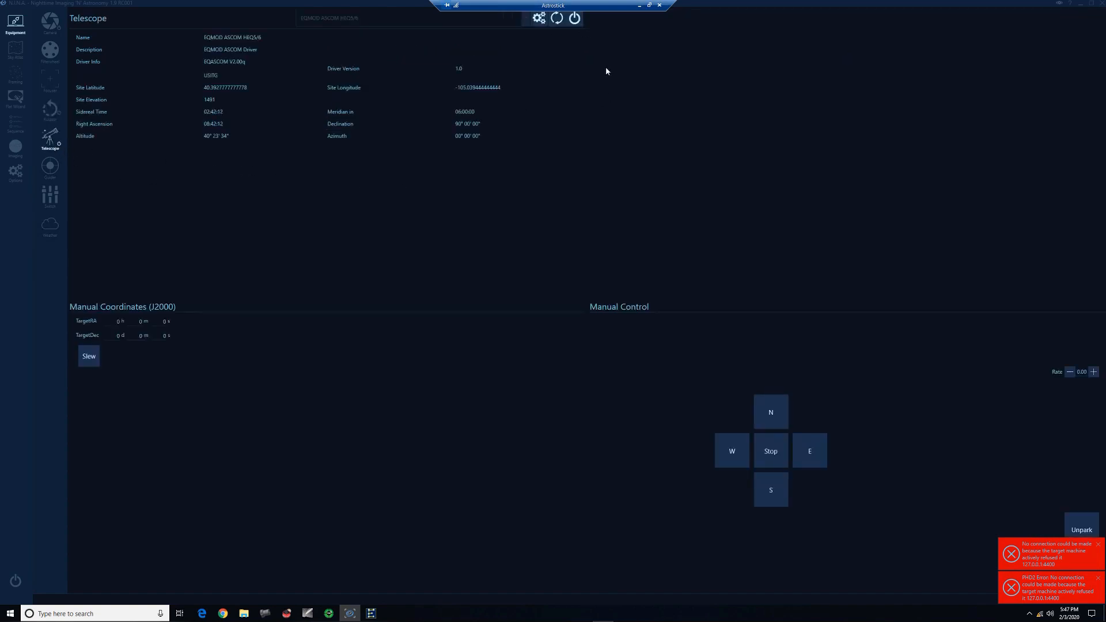
{"action": "left_click", "coordinate": [51, 167]}
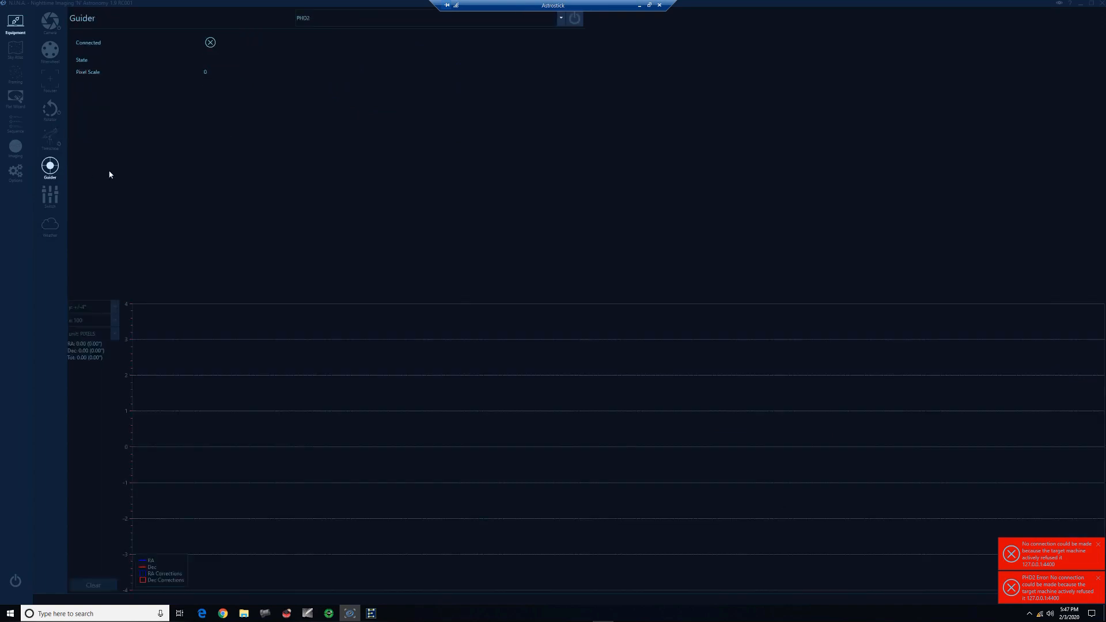
{"action": "left_click", "coordinate": [573, 19]}
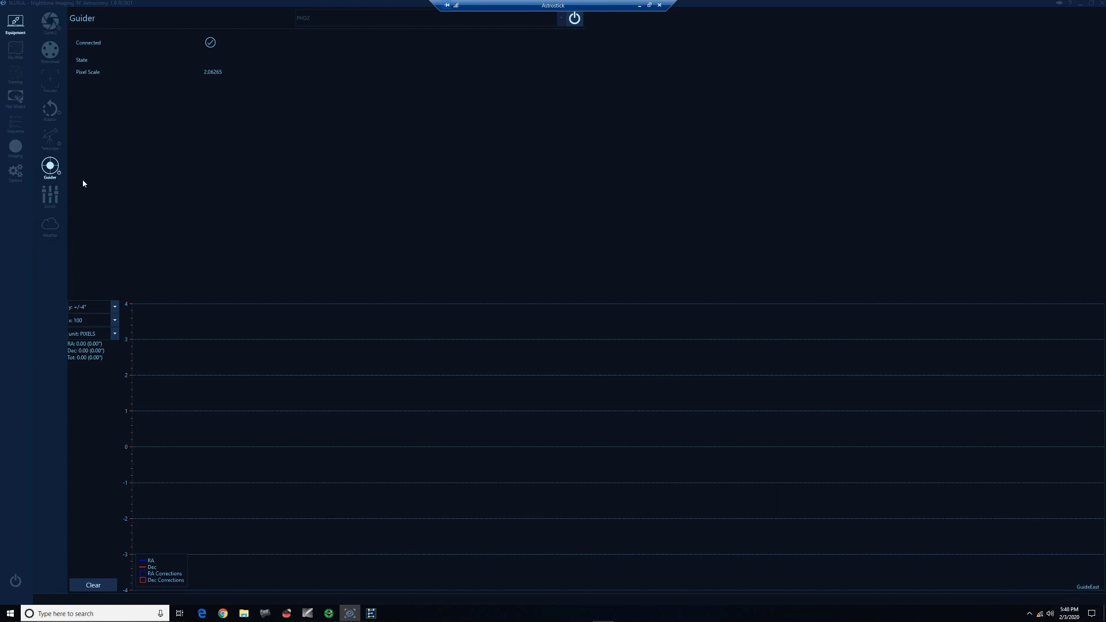
{"action": "left_click", "coordinate": [54, 34]}
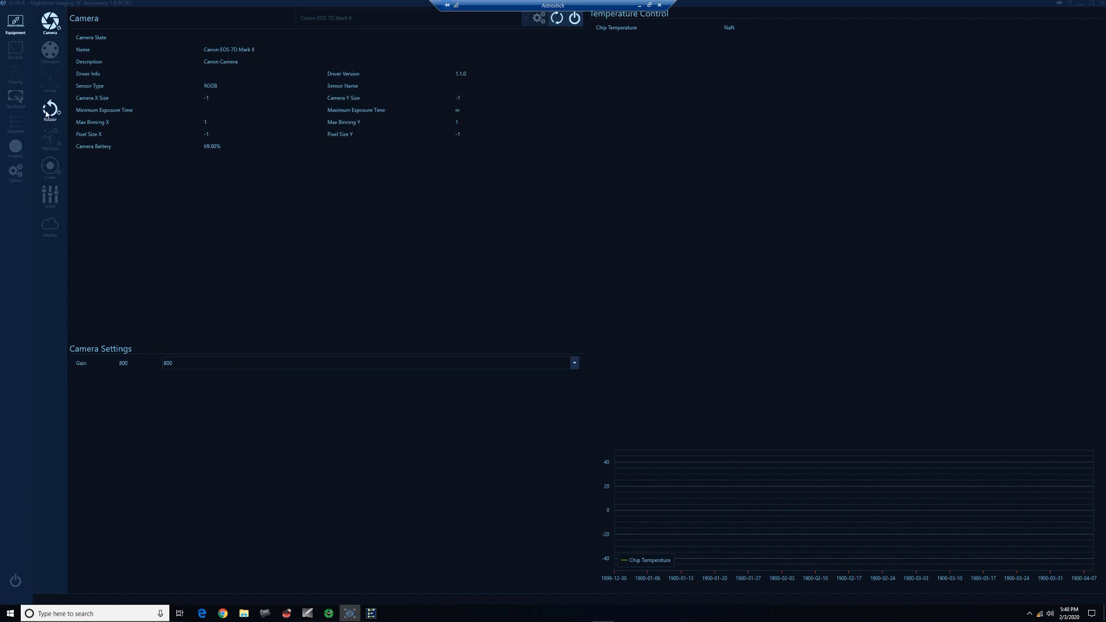
{"action": "left_click", "coordinate": [48, 113]}
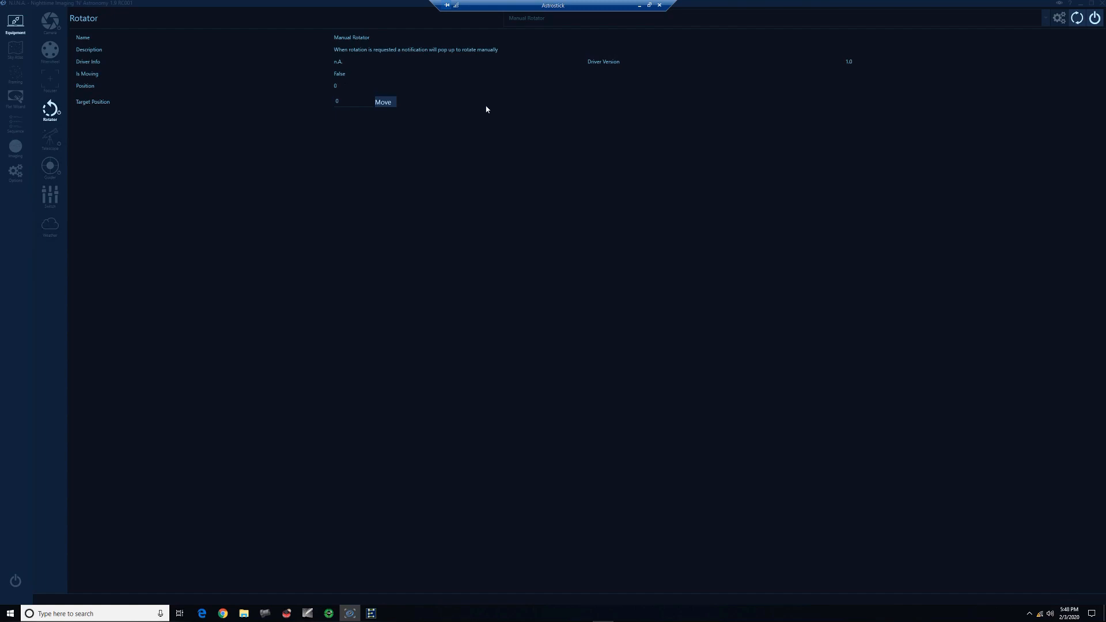
Step: Search the Sky Atlas for the object m42
{"action": "left_click", "coordinate": [15, 50]}
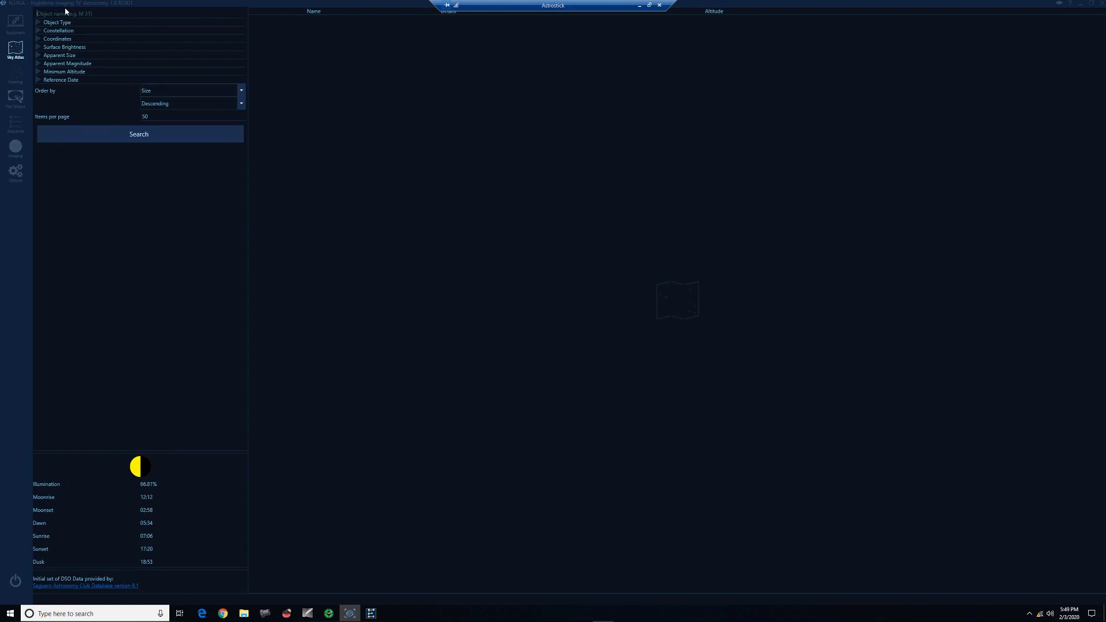
{"action": "type", "text": "m42"}
{"action": "key", "text": "Return"}
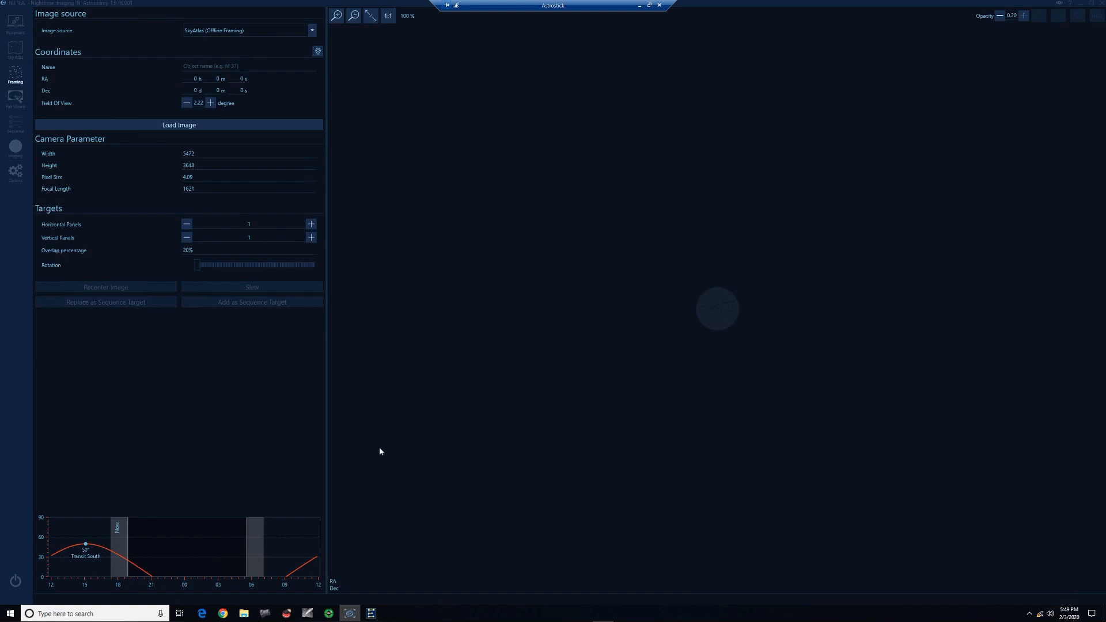
Step: Switch to Cartes du Ciel and connect the EQMOD telescope through the ASCOM telescope interface, closing the interface window
{"action": "left_click", "coordinate": [307, 613]}
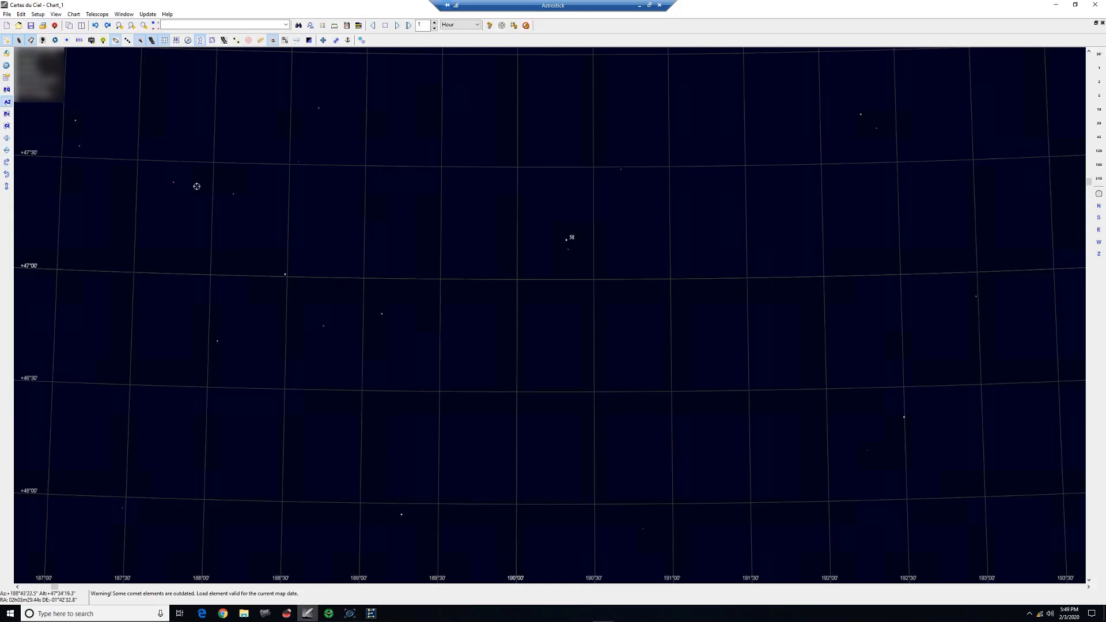
{"action": "left_click", "coordinate": [97, 16]}
{"action": "left_click", "coordinate": [109, 33]}
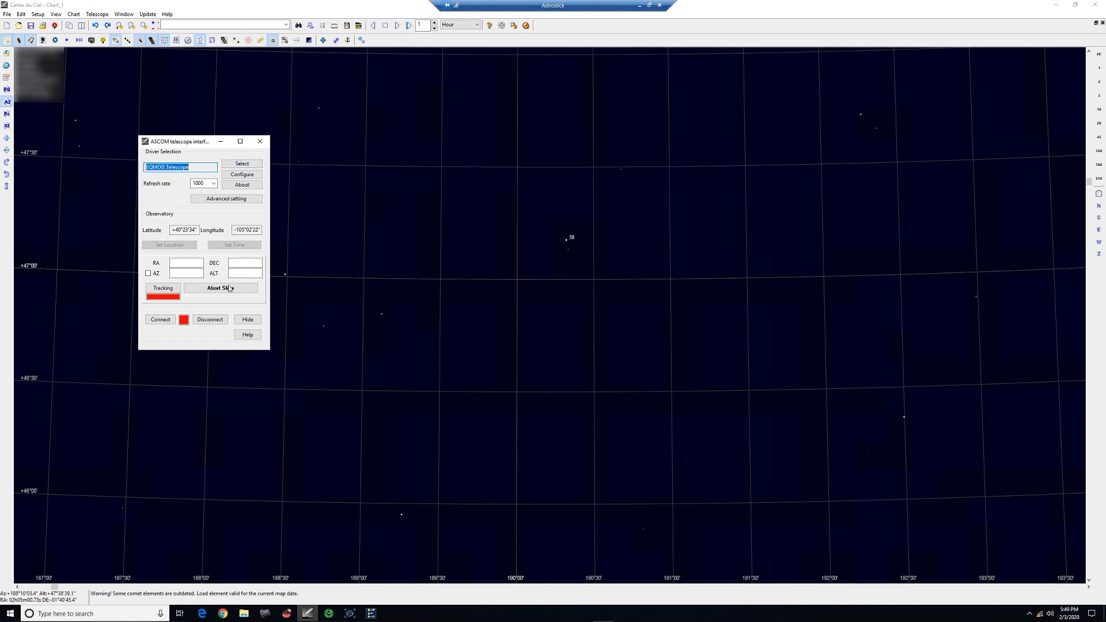
{"action": "left_click", "coordinate": [160, 321]}
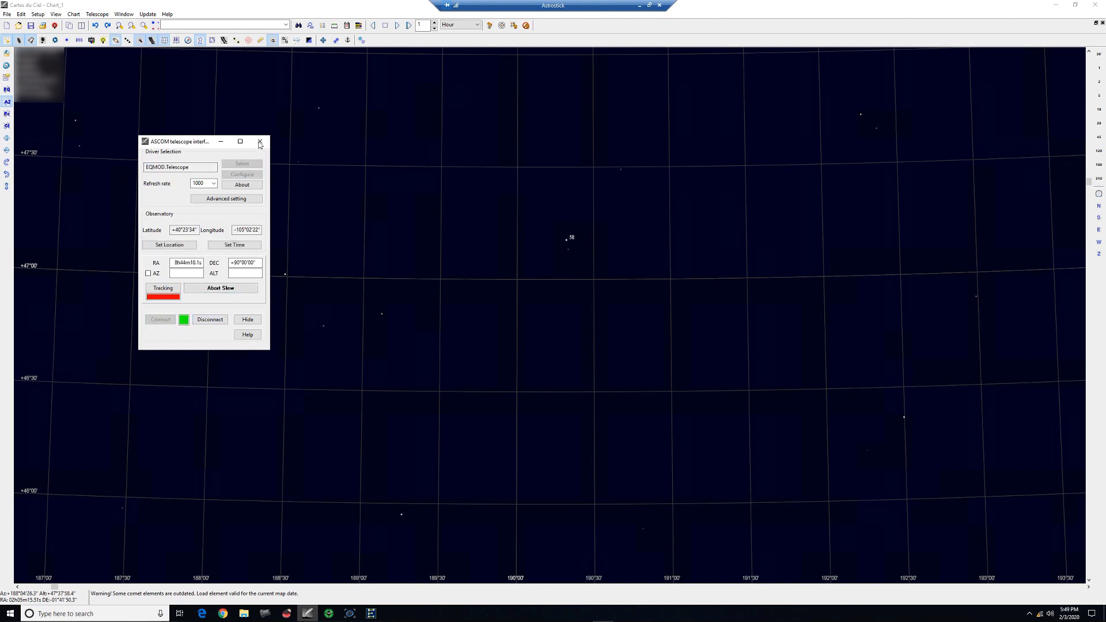
{"action": "left_click", "coordinate": [260, 141]}
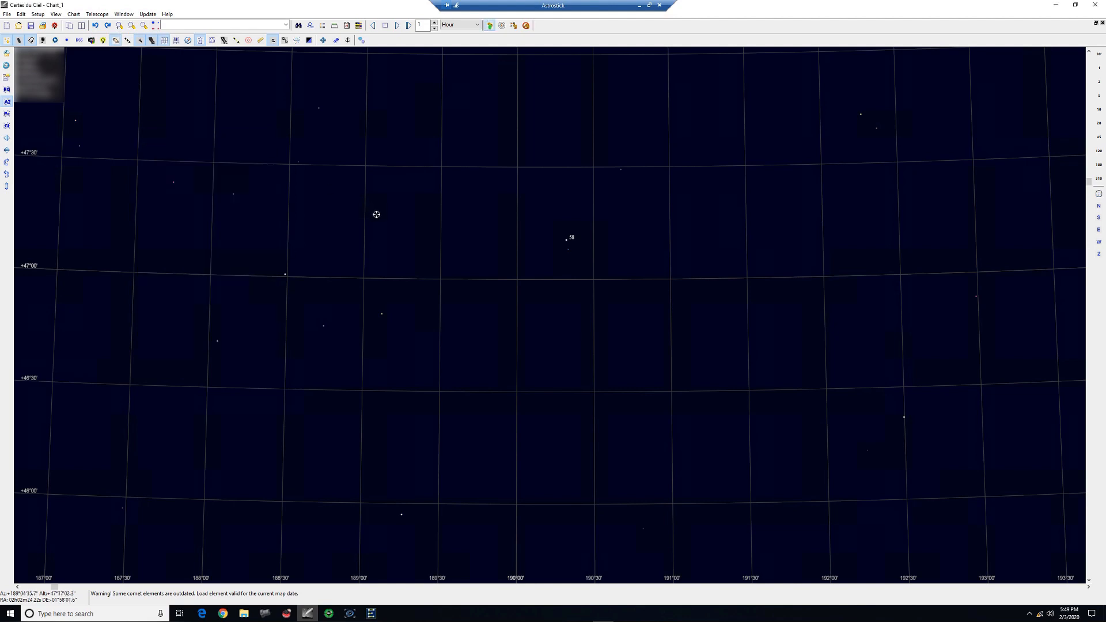
Step: Search the sky chart for "flame nebula"
{"action": "left_click", "coordinate": [188, 26]}
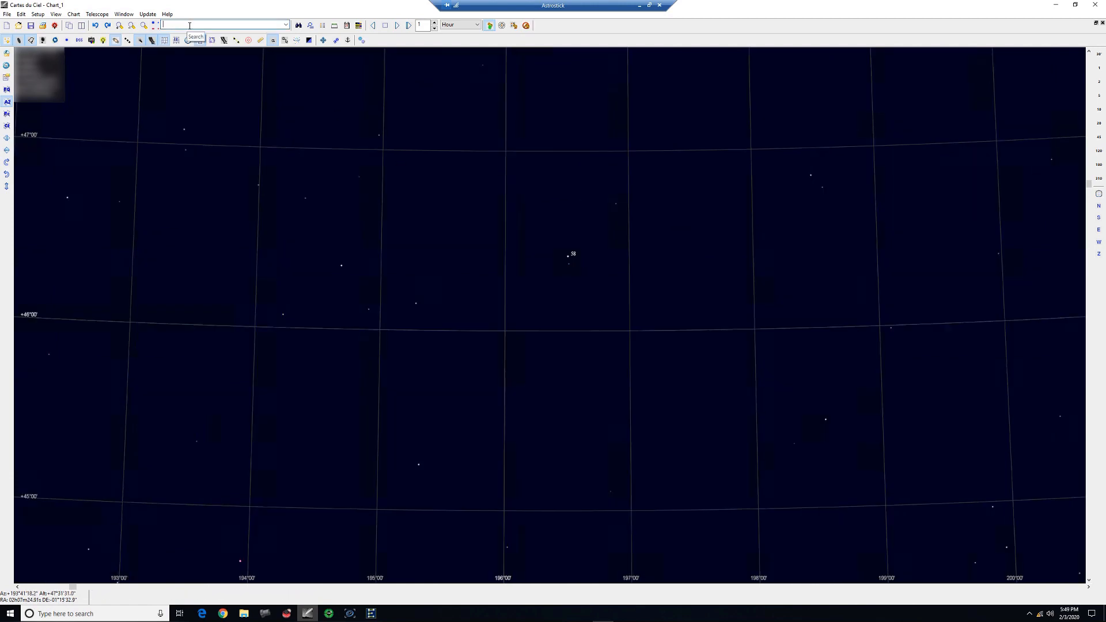
{"action": "type", "text": "flan"}
{"action": "type", "text": "e nebula"}
{"action": "key", "text": "Return"}
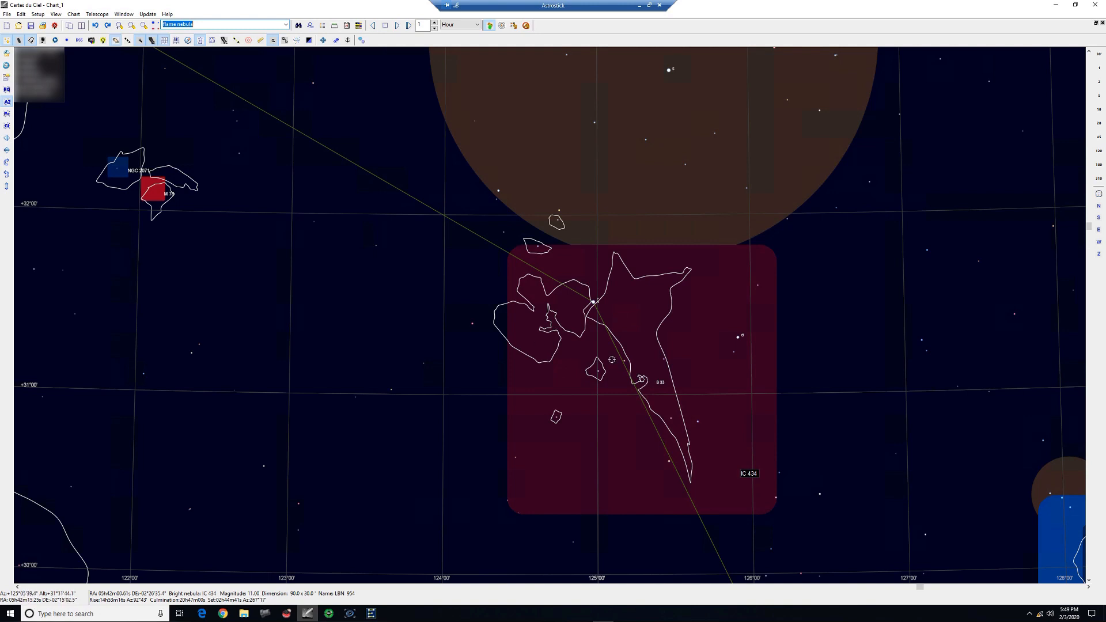
Step: Select the star Zet Ori beside the Flame Nebula on the chart, dismissing the context options opened on the way
{"action": "left_click", "coordinate": [596, 369]}
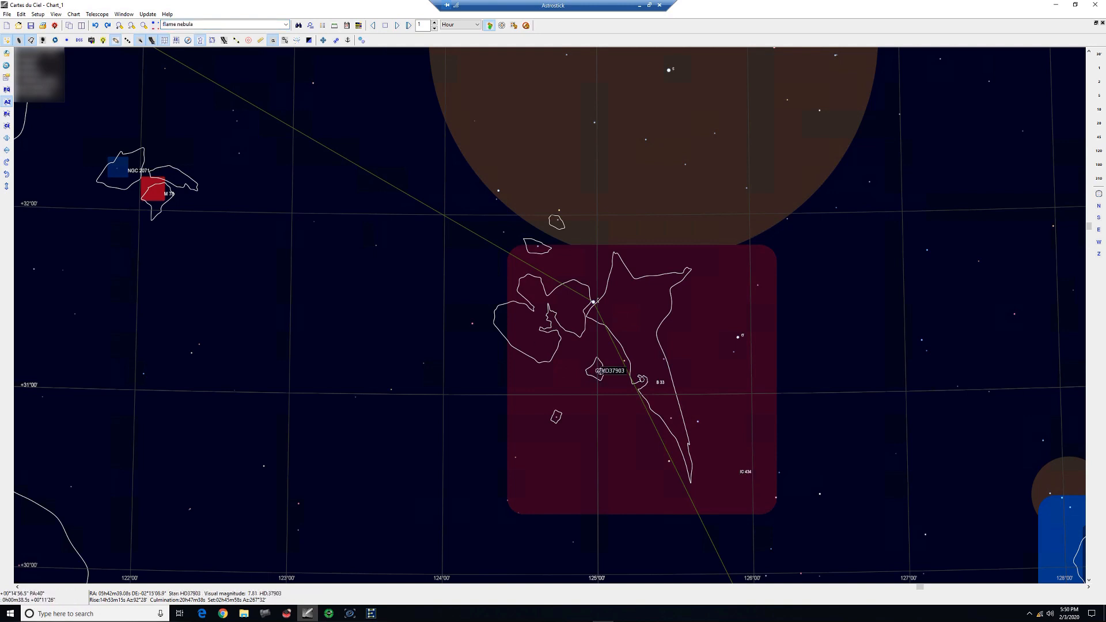
{"action": "left_click", "coordinate": [592, 329]}
{"action": "right_click", "coordinate": [592, 330]}
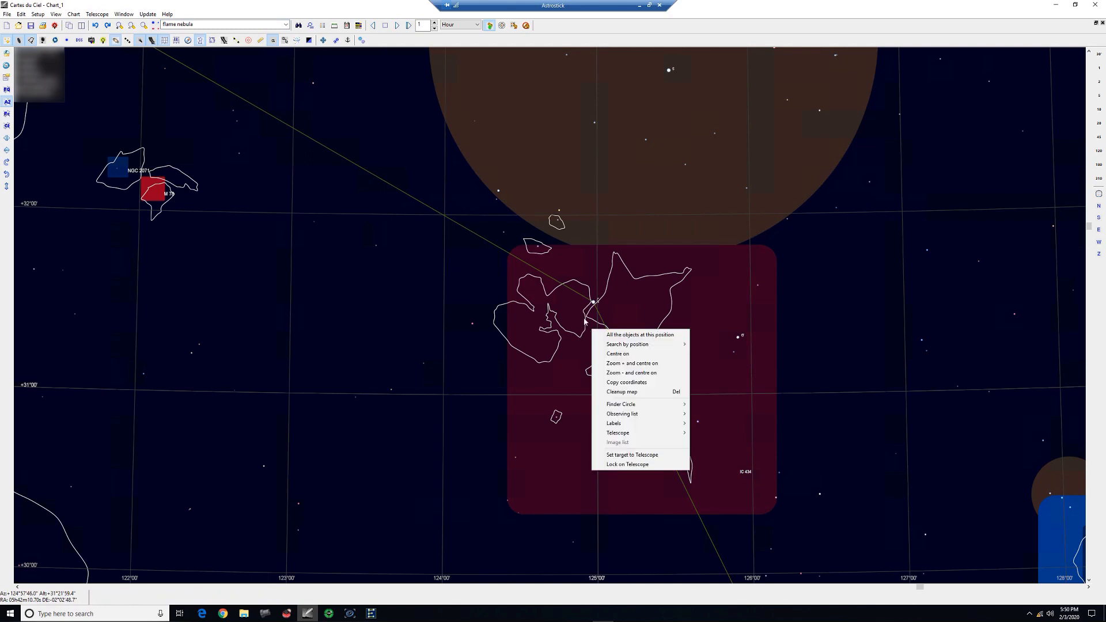
{"action": "left_click", "coordinate": [579, 324]}
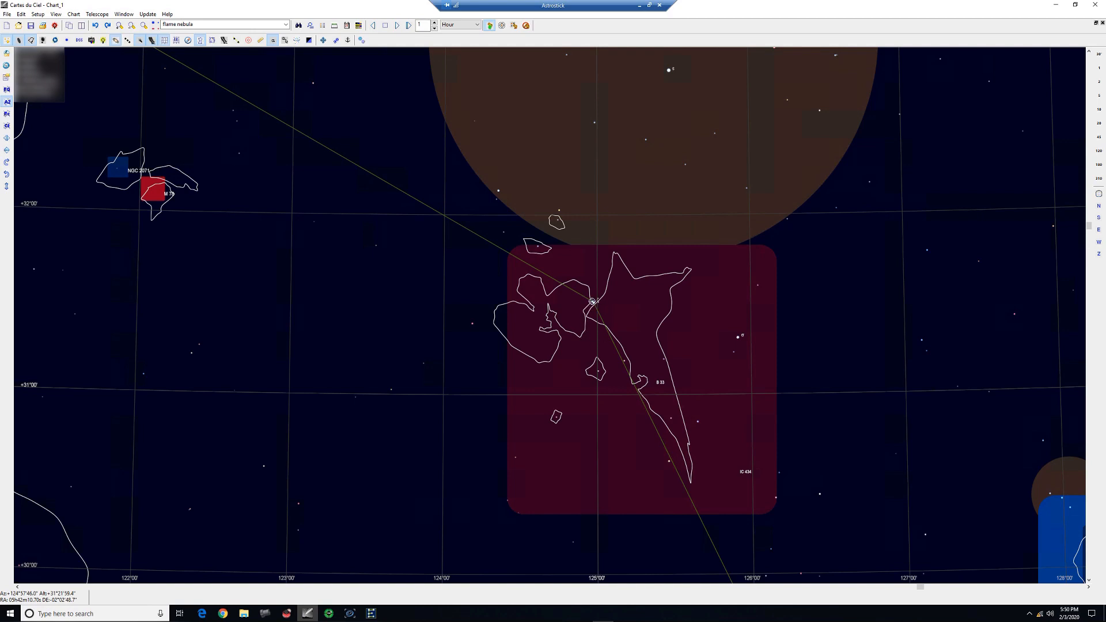
{"action": "left_click", "coordinate": [592, 301]}
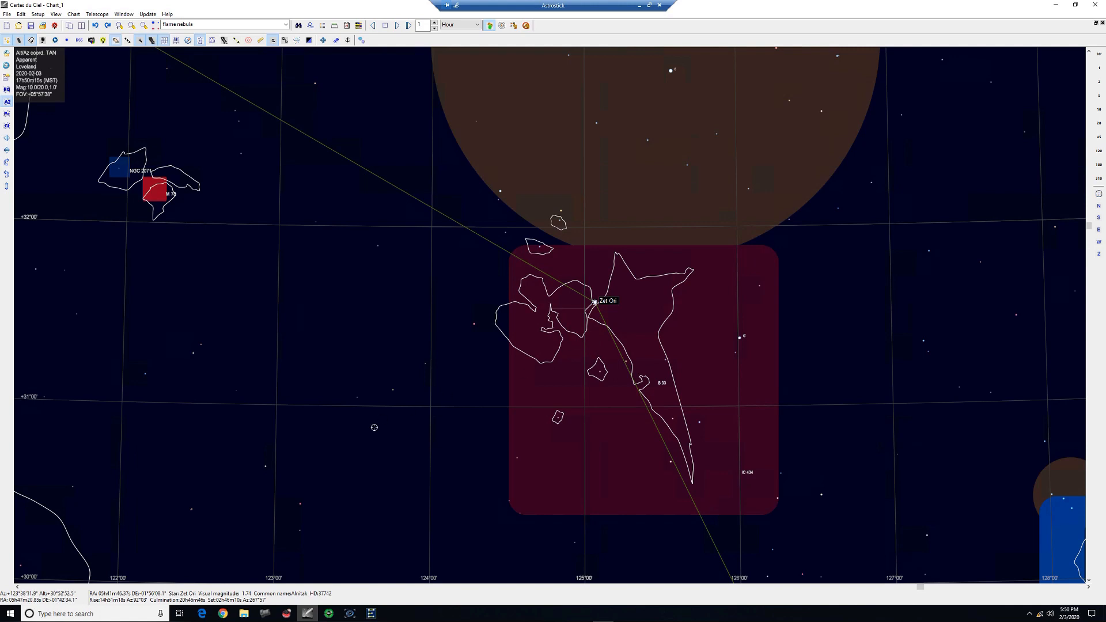
Step: Return to N.I.N.A., import the selected star's coordinates from the planetarium software into framing, and briefly recheck the Cartes du Ciel chart
{"action": "left_click", "coordinate": [350, 614]}
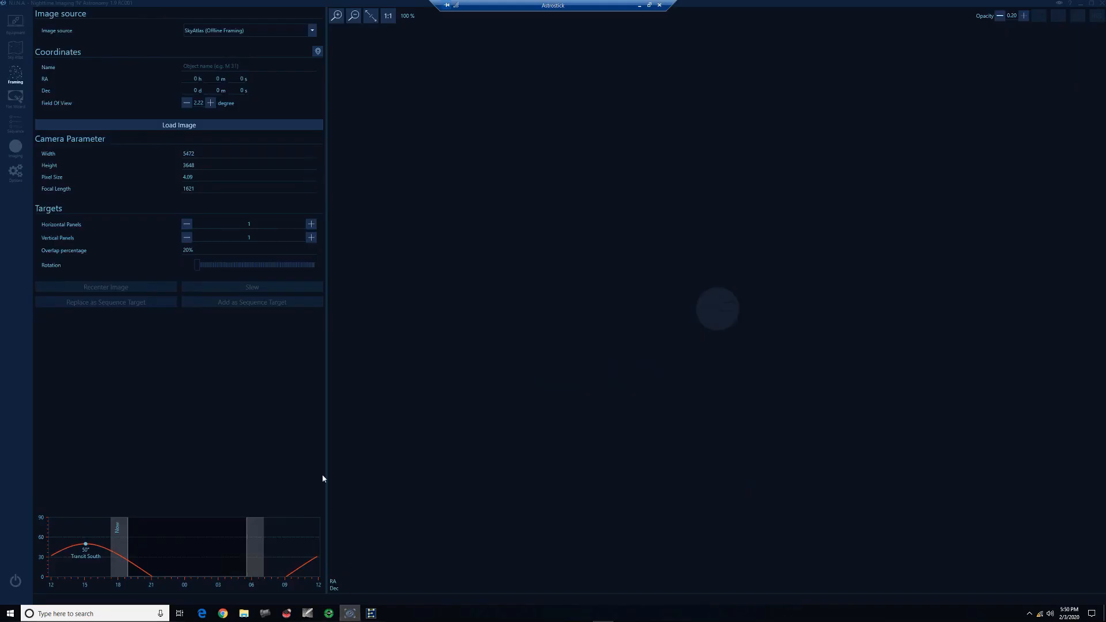
{"action": "left_click", "coordinate": [318, 52]}
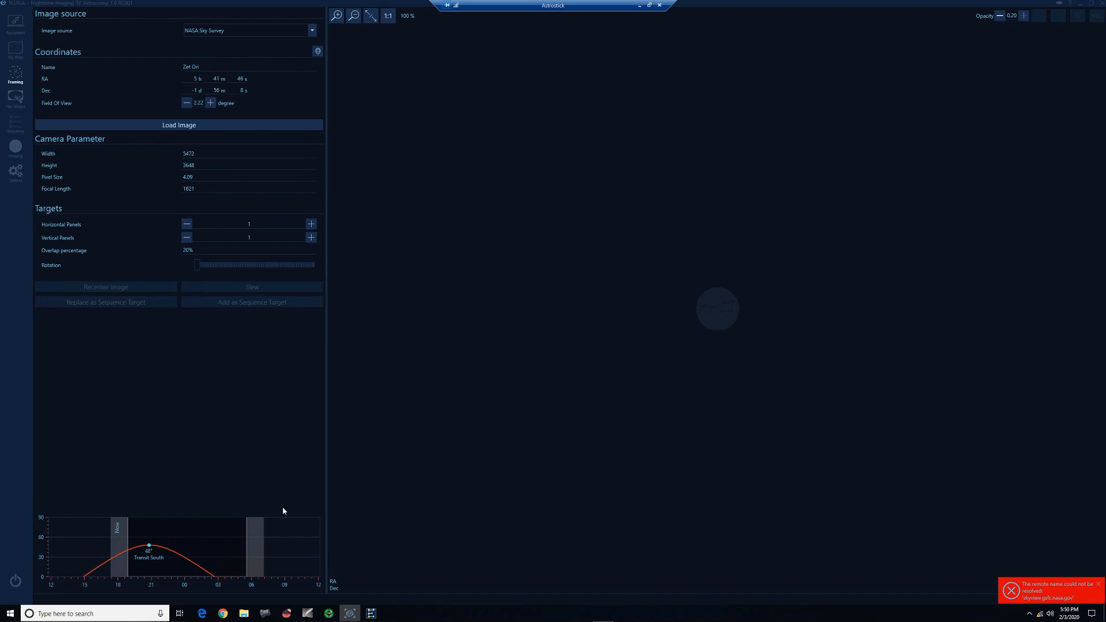
{"action": "left_click", "coordinate": [306, 612]}
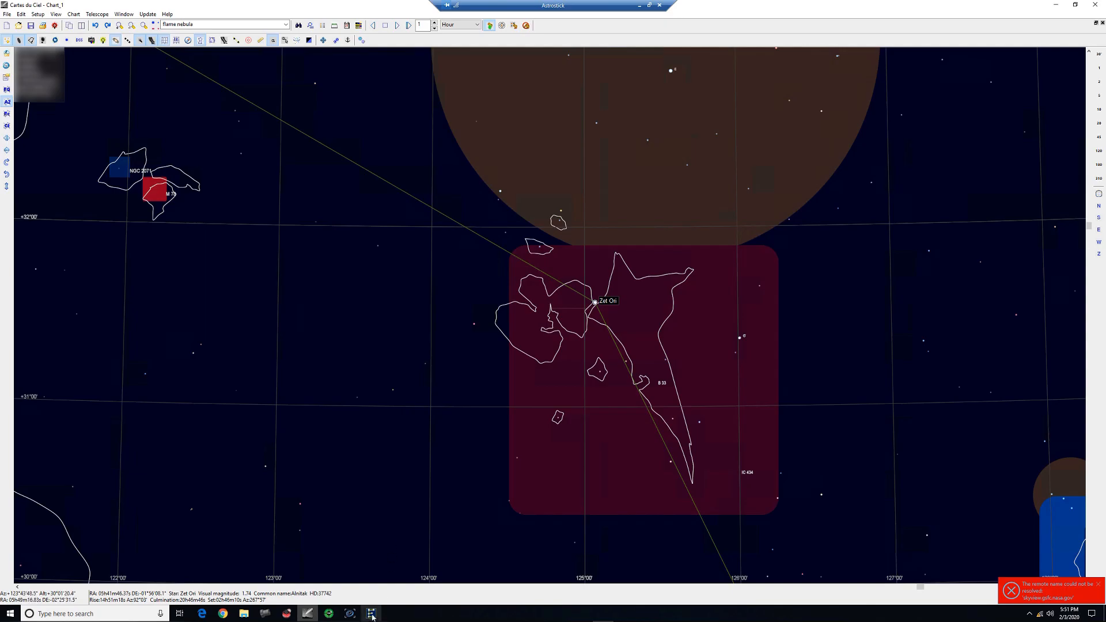
{"action": "left_click", "coordinate": [350, 613]}
Step: Set the framing image source to SkyAtlas (Offline Framing) and load the image for Zet Ori
{"action": "left_click", "coordinate": [239, 31]}
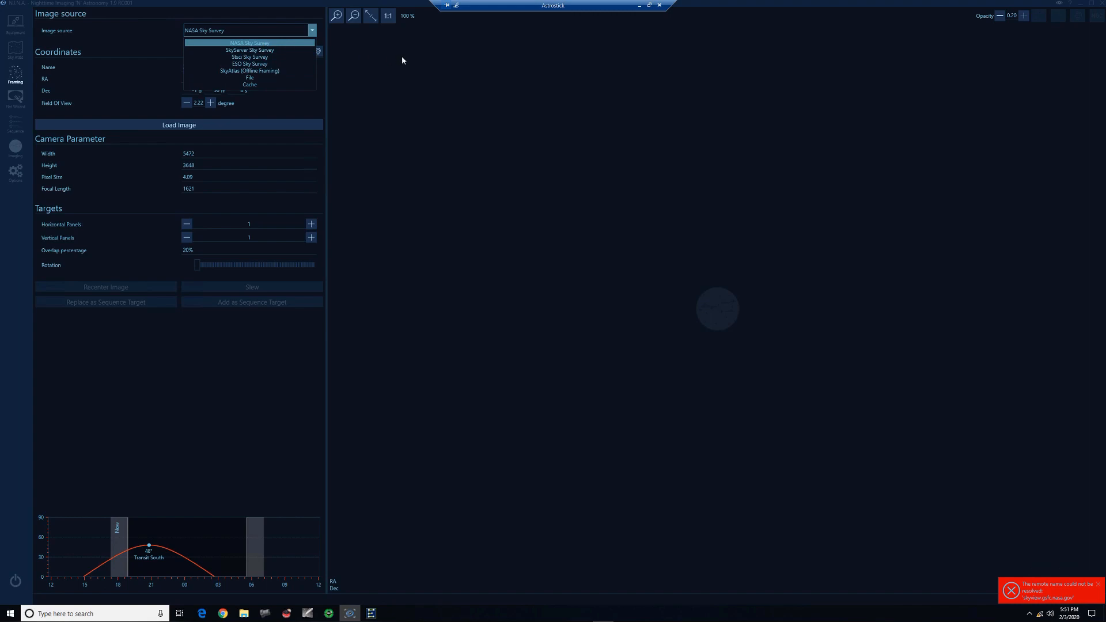
{"action": "left_click", "coordinate": [285, 71]}
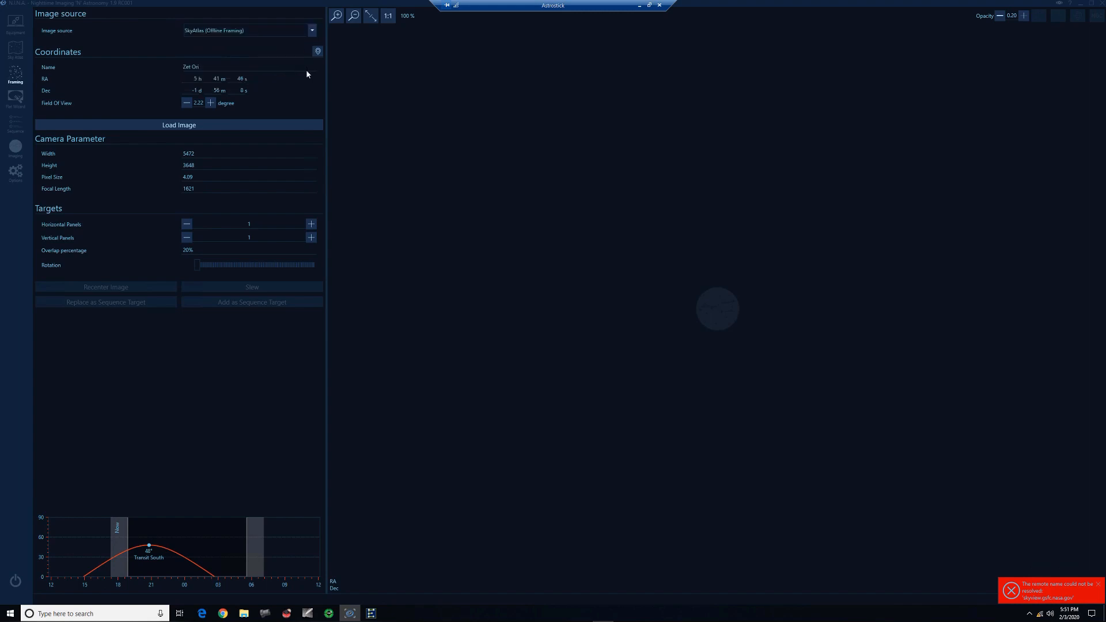
{"action": "left_click", "coordinate": [224, 129]}
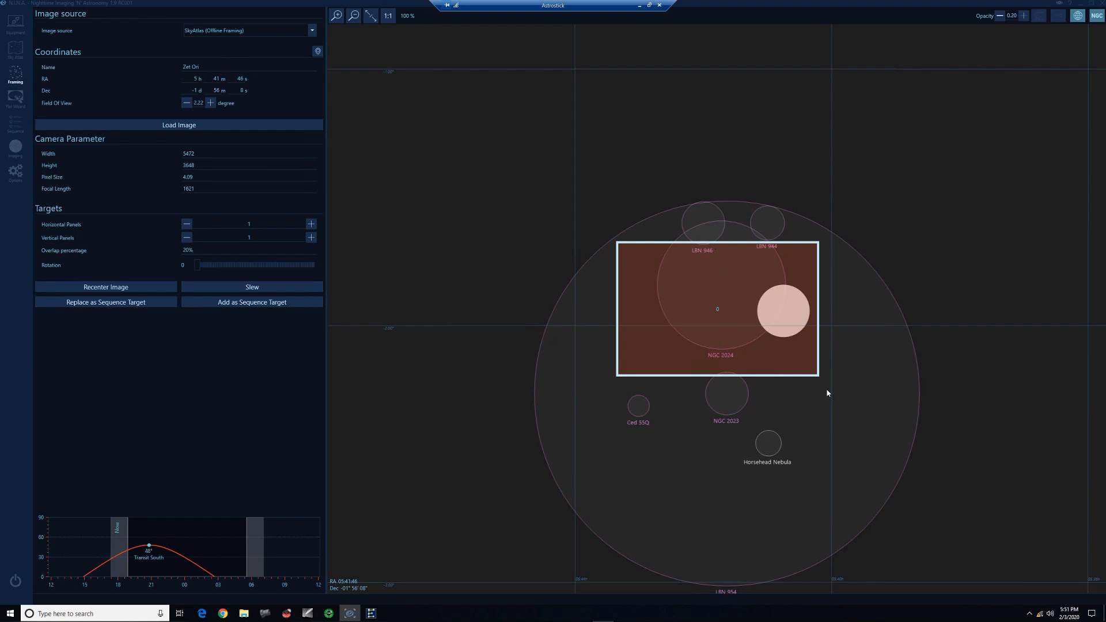
Step: Reposition the framing rectangle between NGC 2024 and the Horsehead Nebula, centred at about RA 05:41:02, Dec -02° 10' 04"
{"action": "left_click_drag", "start_coordinate": [825, 391], "coordinate": [821, 379]}
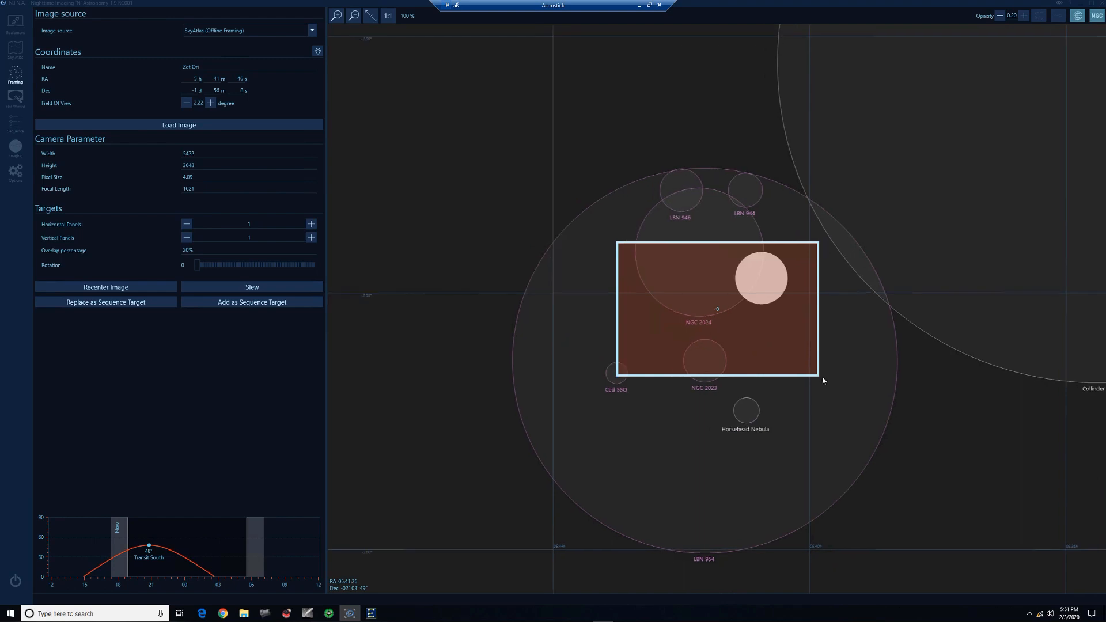
{"action": "left_click_drag", "start_coordinate": [672, 310], "coordinate": [675, 304]}
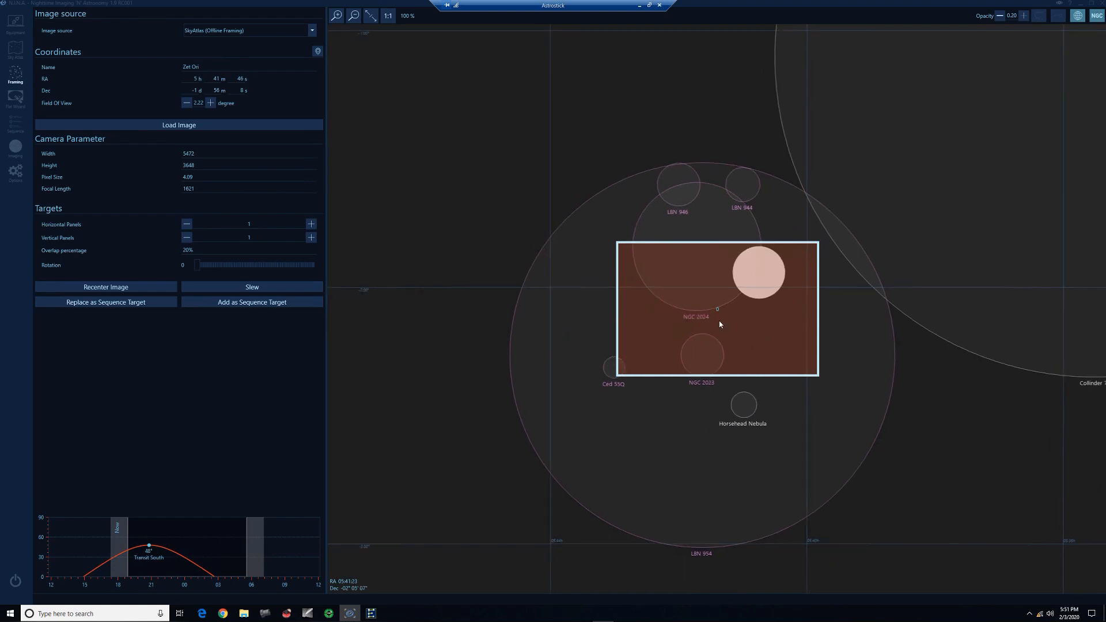
{"action": "left_click_drag", "start_coordinate": [717, 319], "coordinate": [695, 299]}
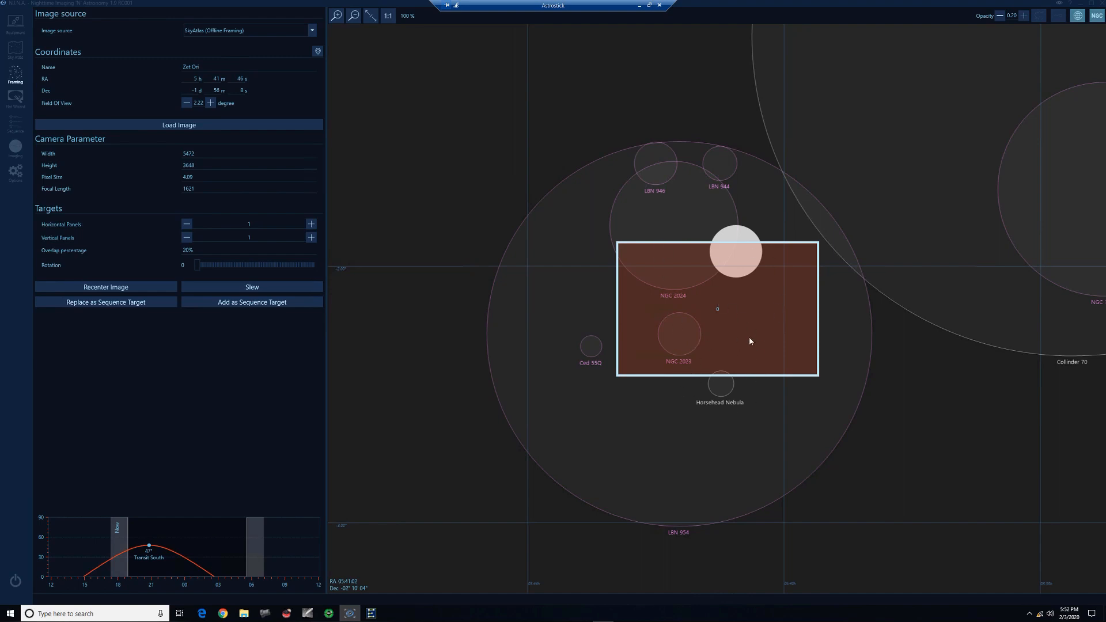
Step: Switch to Cartes du Ciel and examine the finder circle (eyepiece) and finder rectangle (CCD) display settings
{"action": "left_click", "coordinate": [311, 612]}
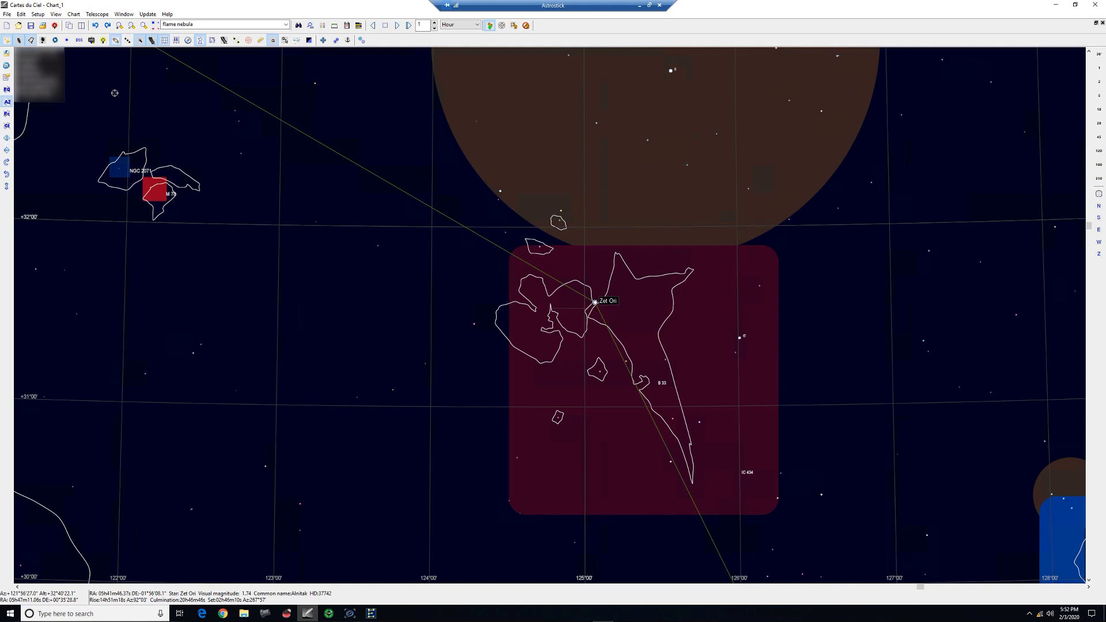
{"action": "left_click", "coordinate": [37, 14]}
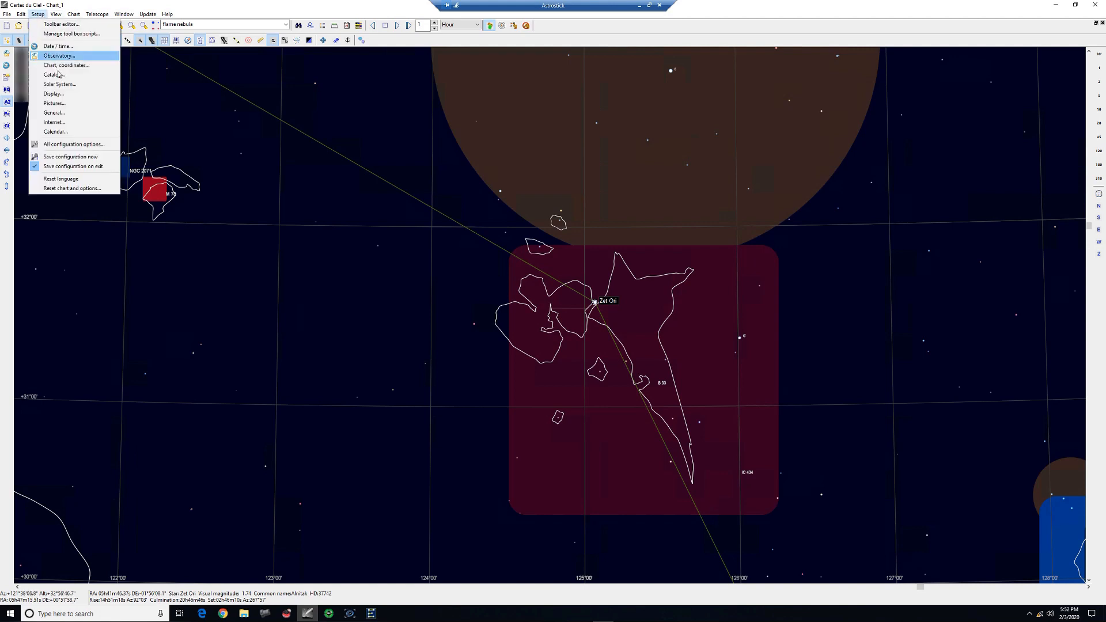
{"action": "left_click", "coordinate": [68, 95]}
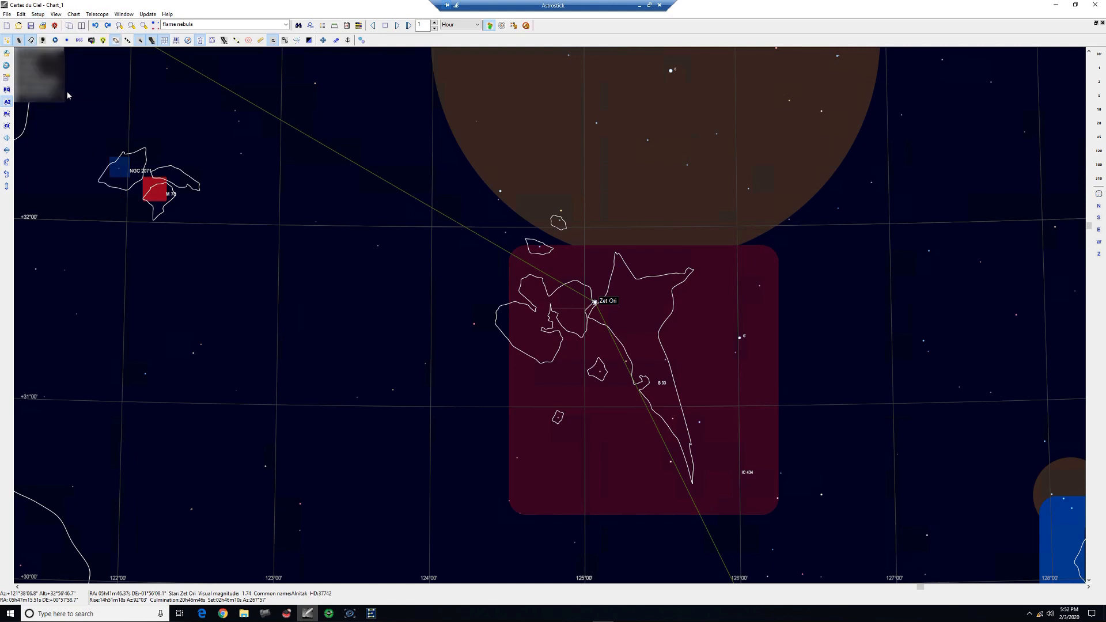
{"action": "left_click", "coordinate": [275, 110]}
{"action": "left_click", "coordinate": [274, 110]}
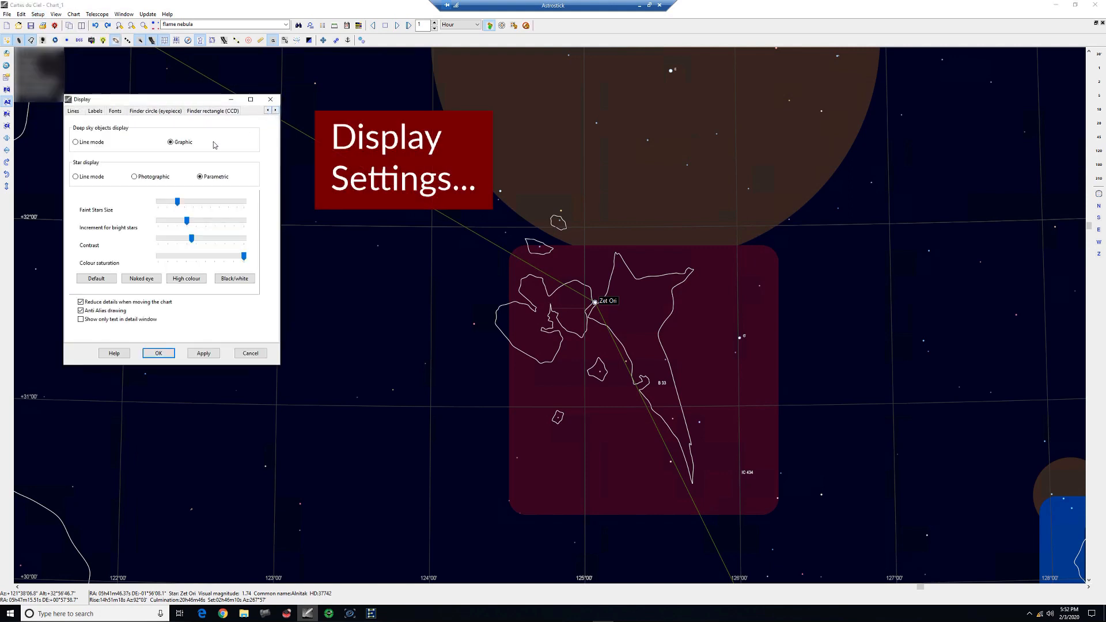
{"action": "left_click", "coordinate": [164, 113]}
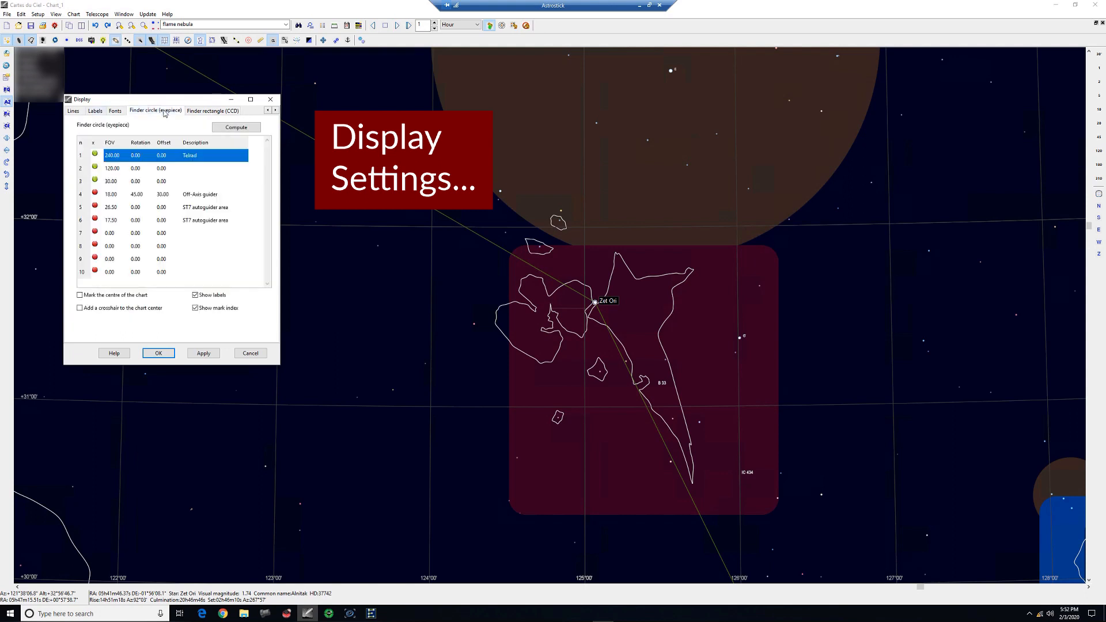
{"action": "left_click", "coordinate": [211, 109]}
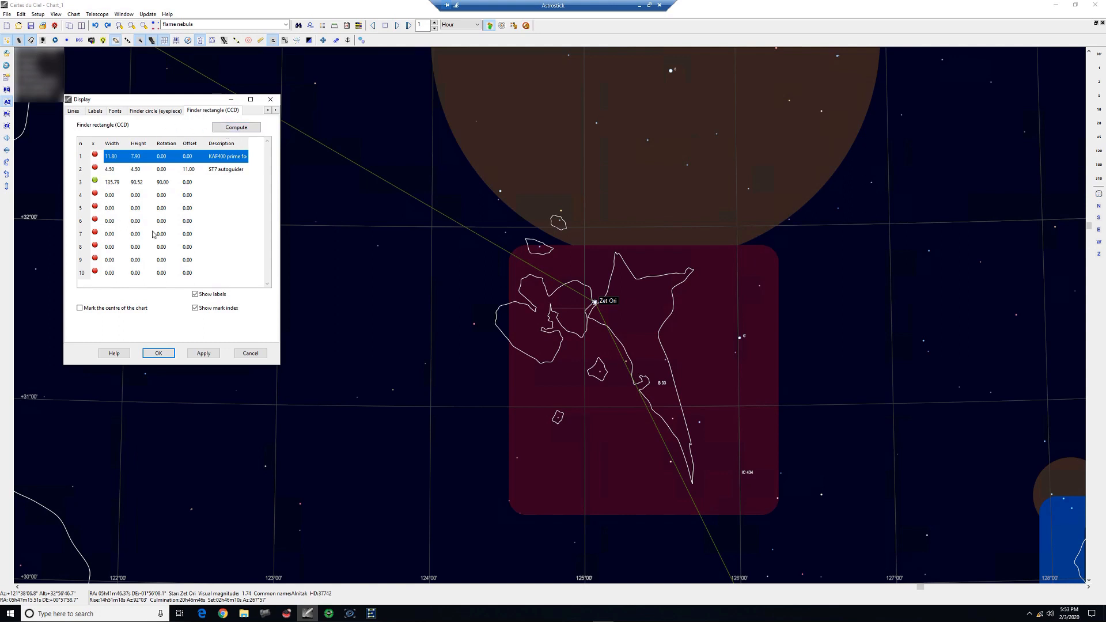
Step: Check the finder rectangle (CCD) rows 3 and 4, close the Display settings, and switch back to N.I.N.A
{"action": "left_click", "coordinate": [210, 183]}
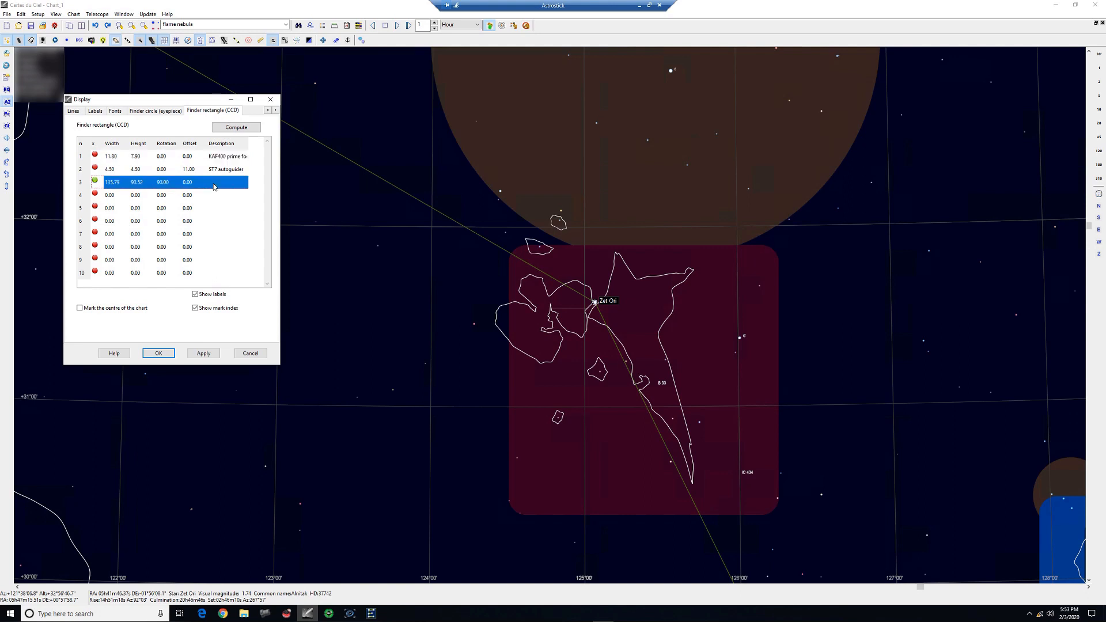
{"action": "left_click", "coordinate": [187, 196]}
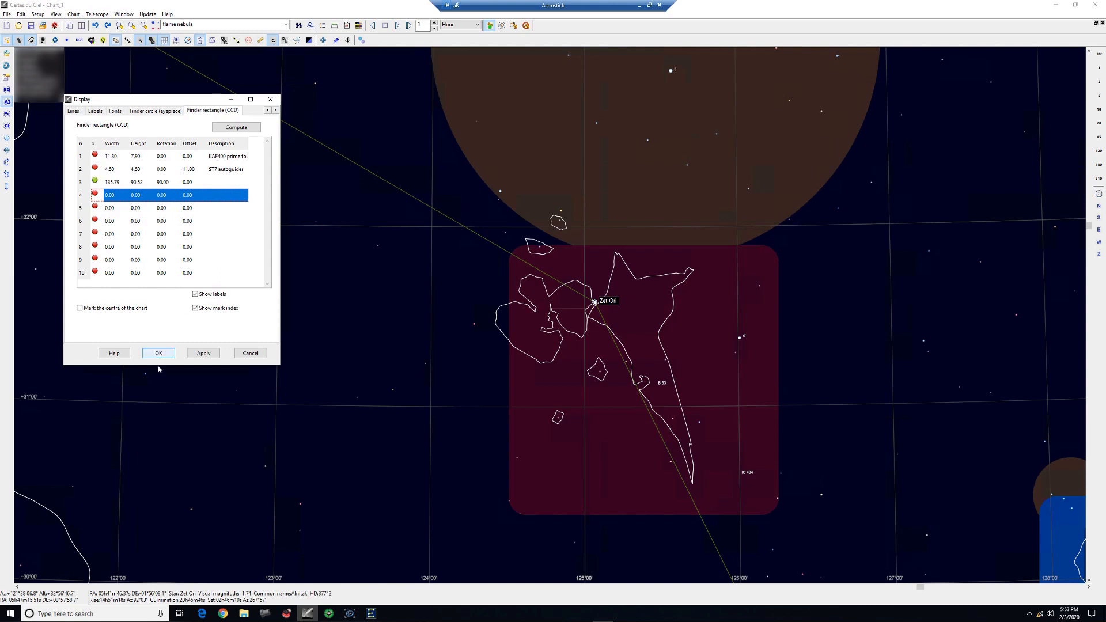
{"action": "left_click", "coordinate": [270, 99]}
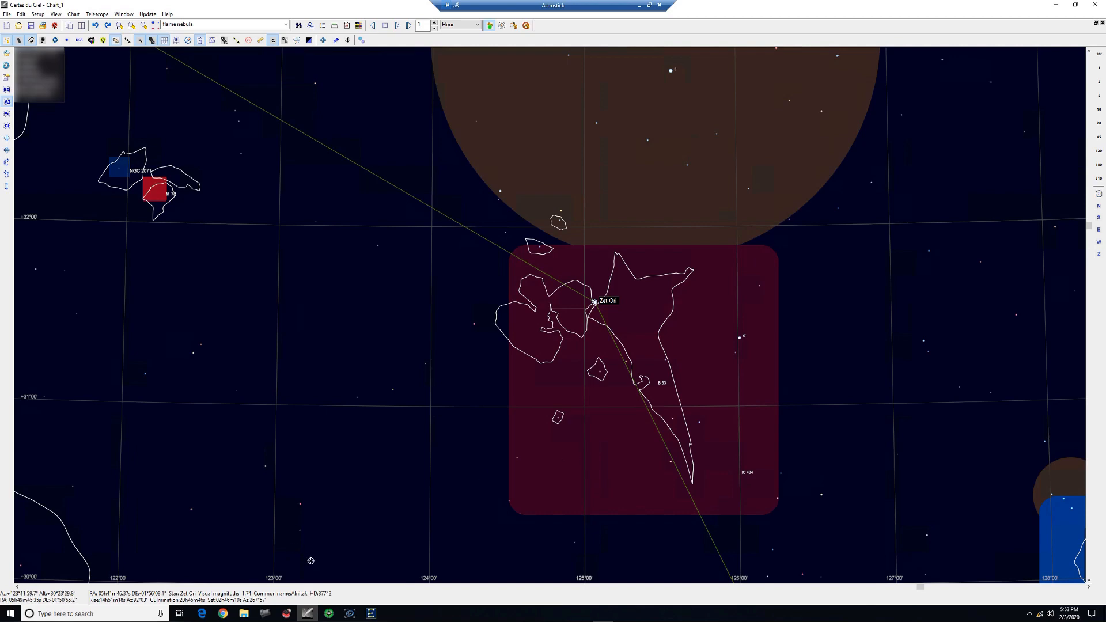
{"action": "left_click", "coordinate": [349, 614]}
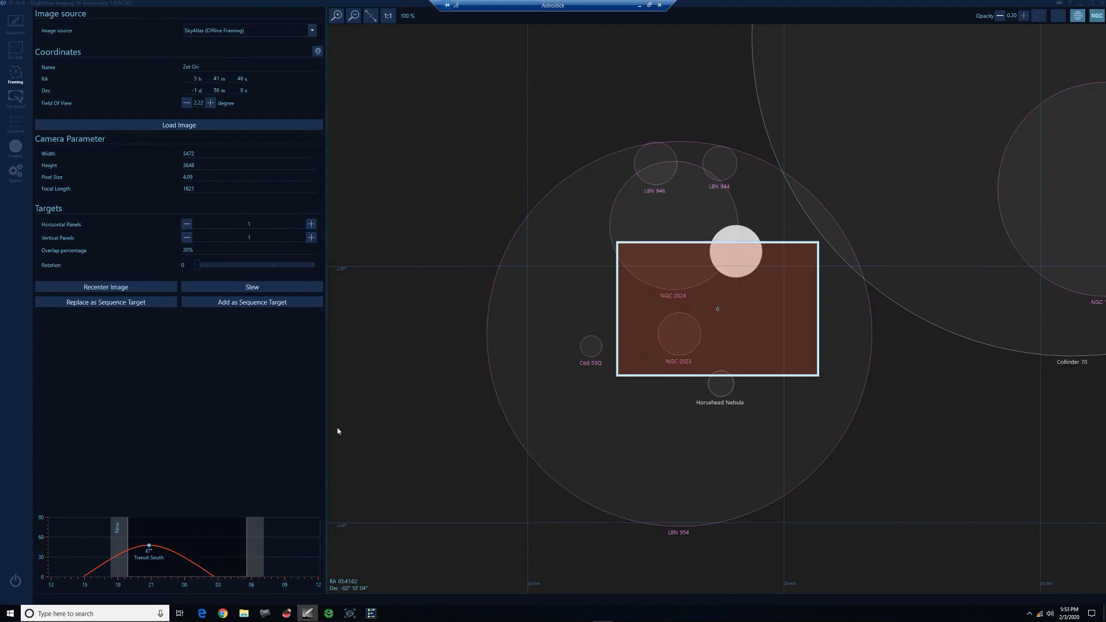
Step: Review the image source options, keep SkyAtlas (Offline Framing), and rotate the framing rectangle to 60 degrees
{"action": "left_click", "coordinate": [258, 33]}
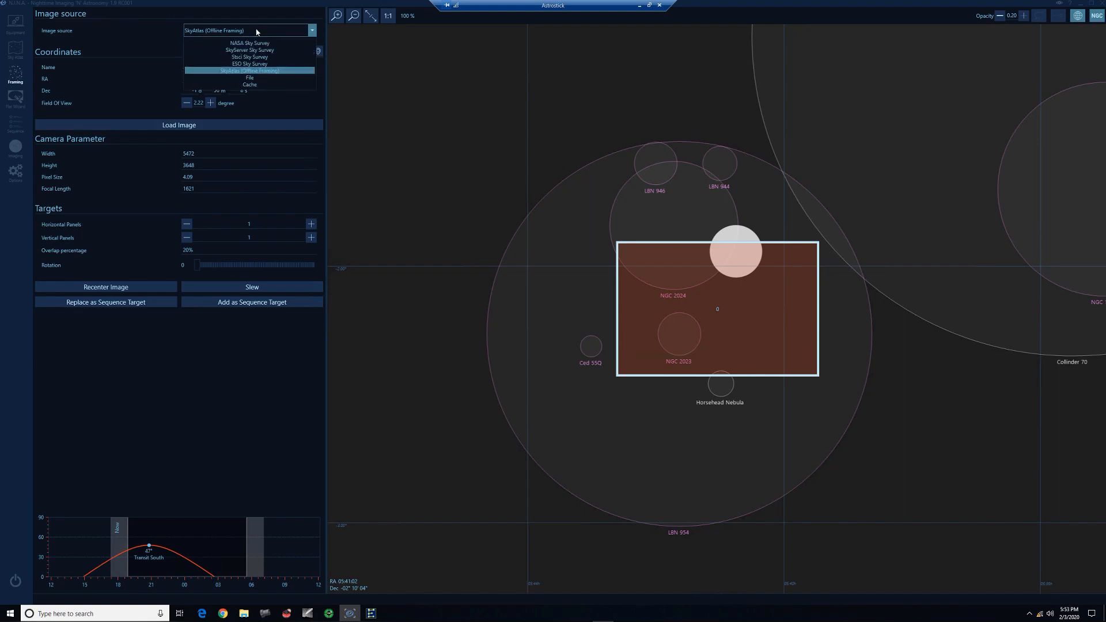
{"action": "left_click", "coordinate": [362, 69]}
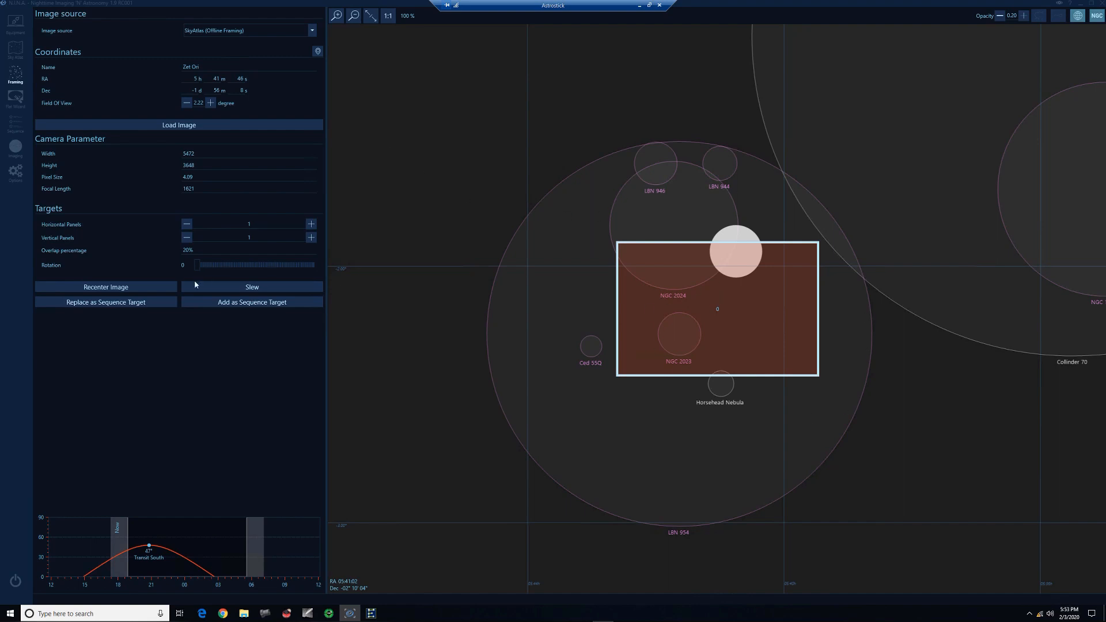
{"action": "left_click_drag", "start_coordinate": [197, 266], "coordinate": [224, 267]}
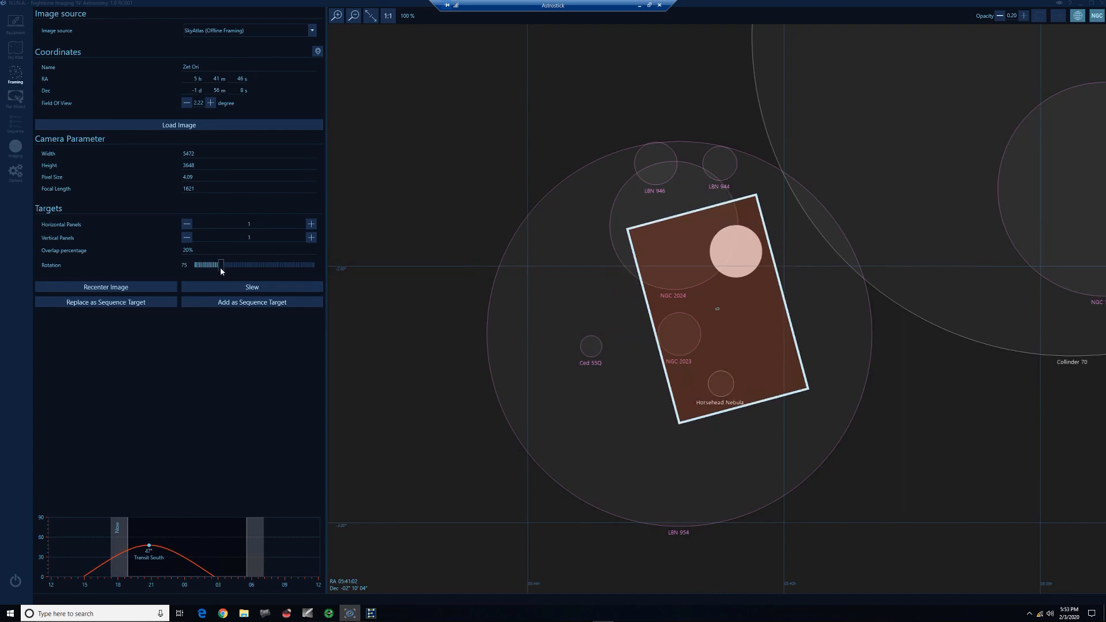
{"action": "left_click_drag", "start_coordinate": [221, 269], "coordinate": [217, 268]}
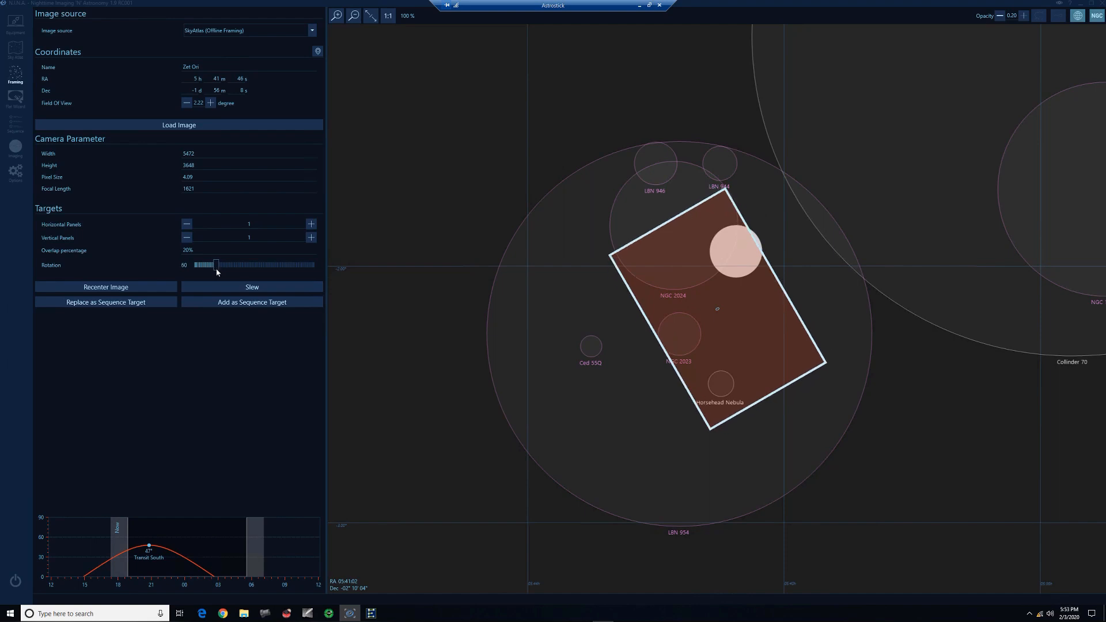
Step: Set the camera's focal length to 580 and replace the current sequence target with the framed one
{"action": "left_click_drag", "start_coordinate": [202, 154], "coordinate": [147, 152]}
{"action": "key", "text": "Return"}
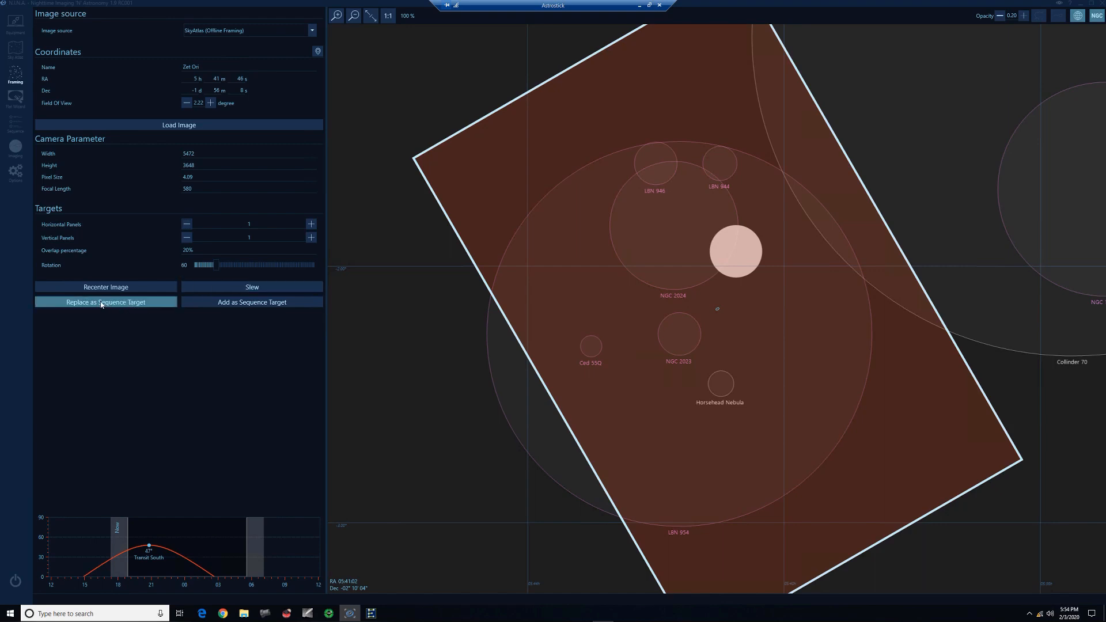
{"action": "left_click", "coordinate": [142, 304]}
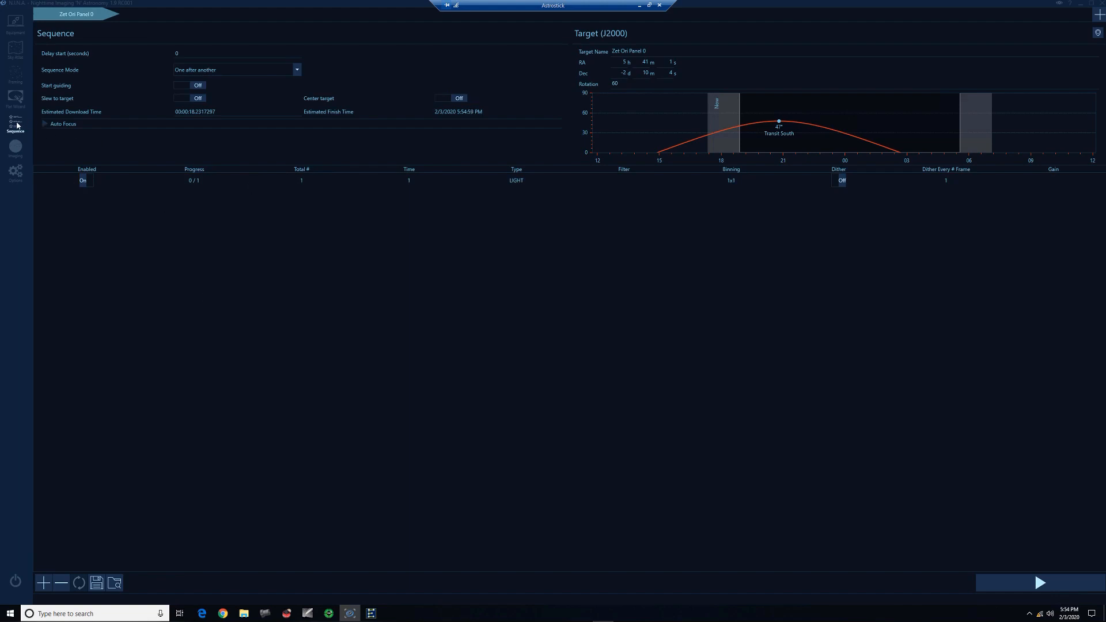
Step: Rename the sequence target as "Flame & Horsehead nebulae - 2020-02-03"
{"action": "left_click_drag", "start_coordinate": [648, 51], "coordinate": [597, 52]}
{"action": "type", "text": "M4"}
{"action": "key", "text": "BackSpace"}
{"action": "key", "text": "BackSpace"}
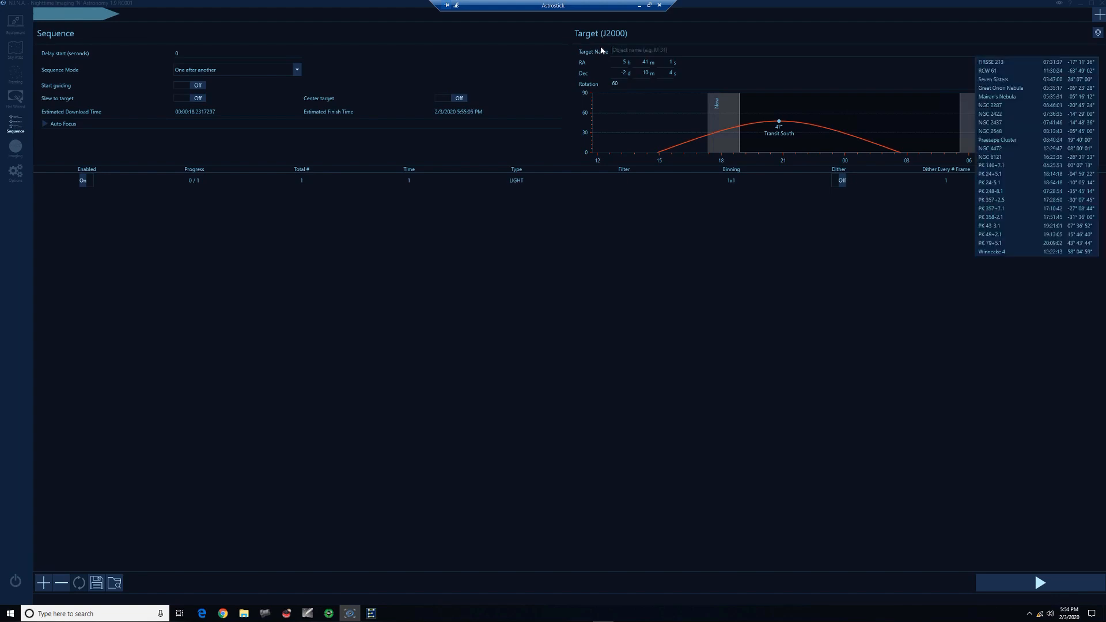
{"action": "type", "text": "Flame &"}
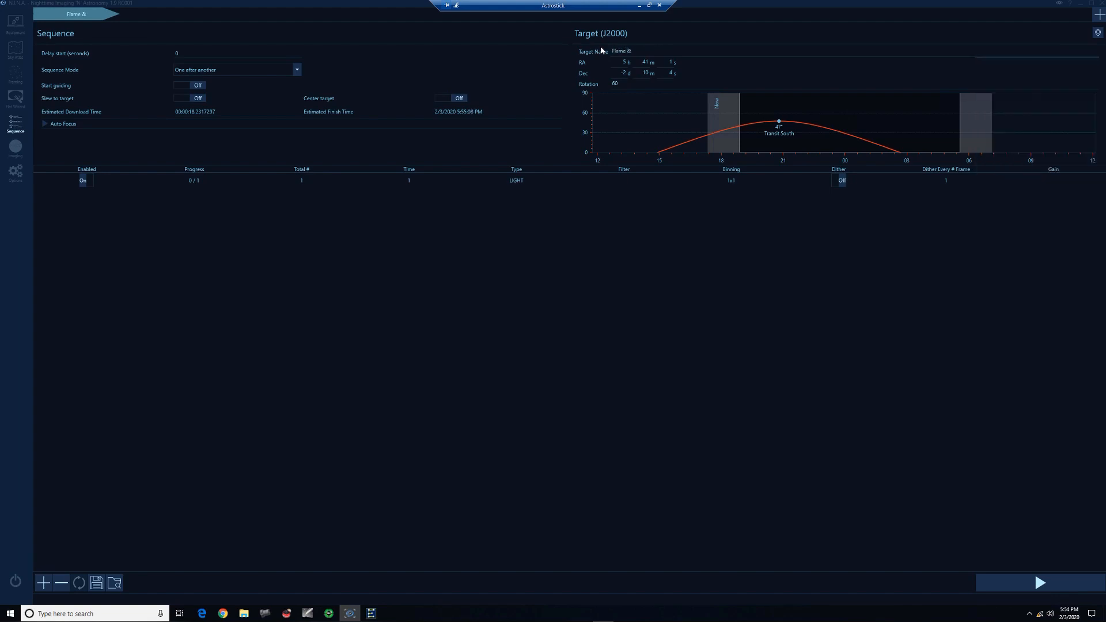
{"action": "type", "text": " Horsehead nebulae - 2020-02-03"}
Step: Turn on start guiding, slew to target and center target for the sequence, and review its Auto Focus options
{"action": "left_click_drag", "start_coordinate": [182, 53], "coordinate": [151, 51]}
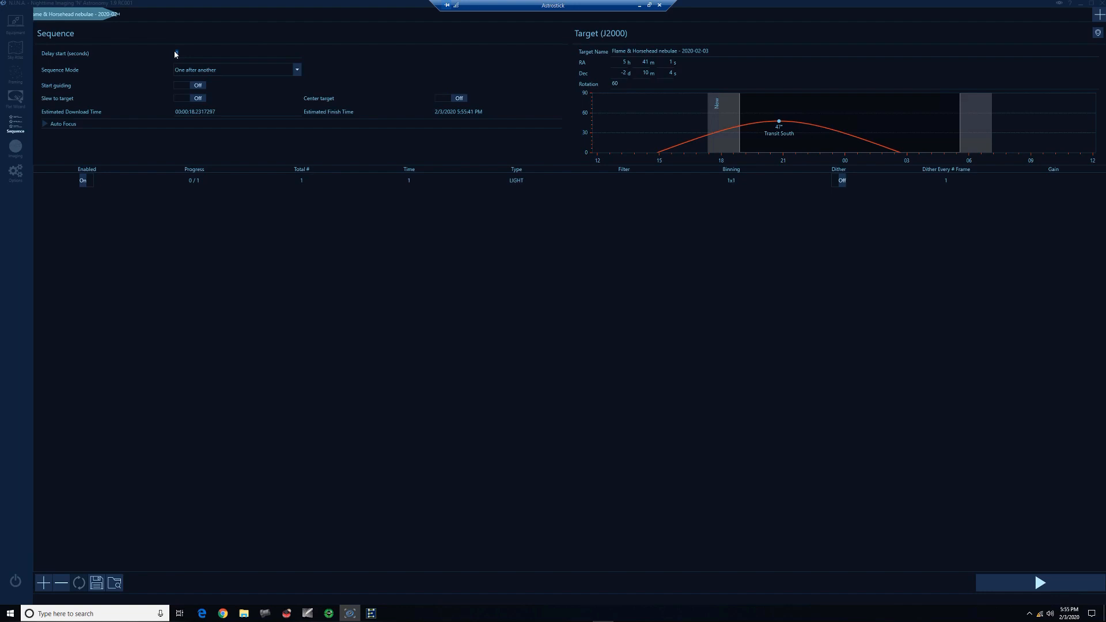
{"action": "left_click", "coordinate": [182, 85]}
{"action": "left_click", "coordinate": [183, 98]}
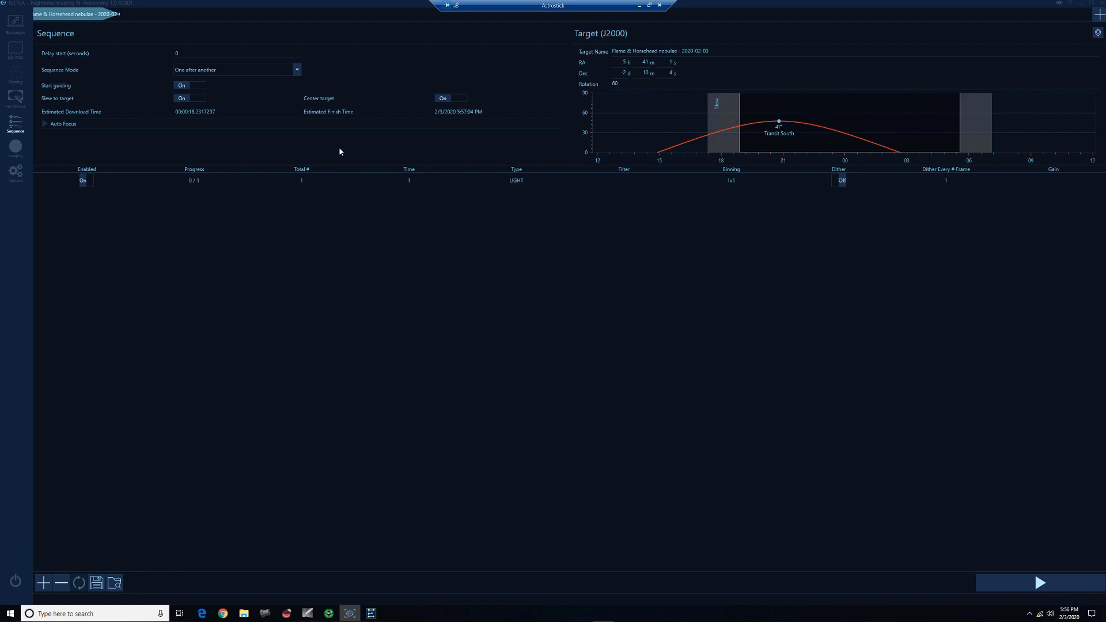
{"action": "left_click", "coordinate": [45, 125]}
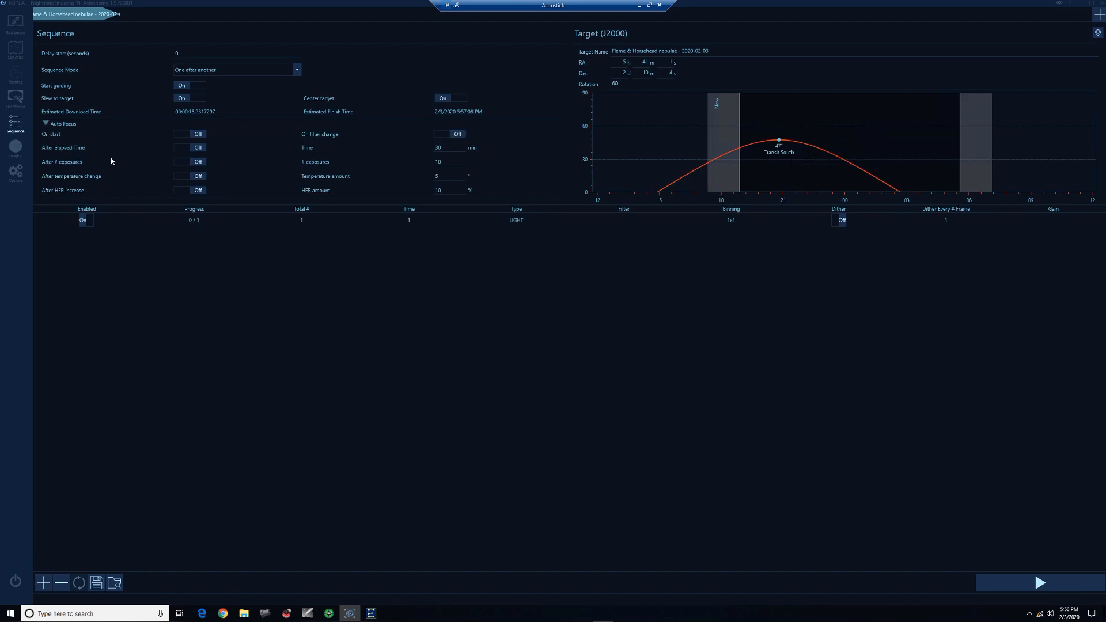
{"action": "left_click", "coordinate": [46, 124]}
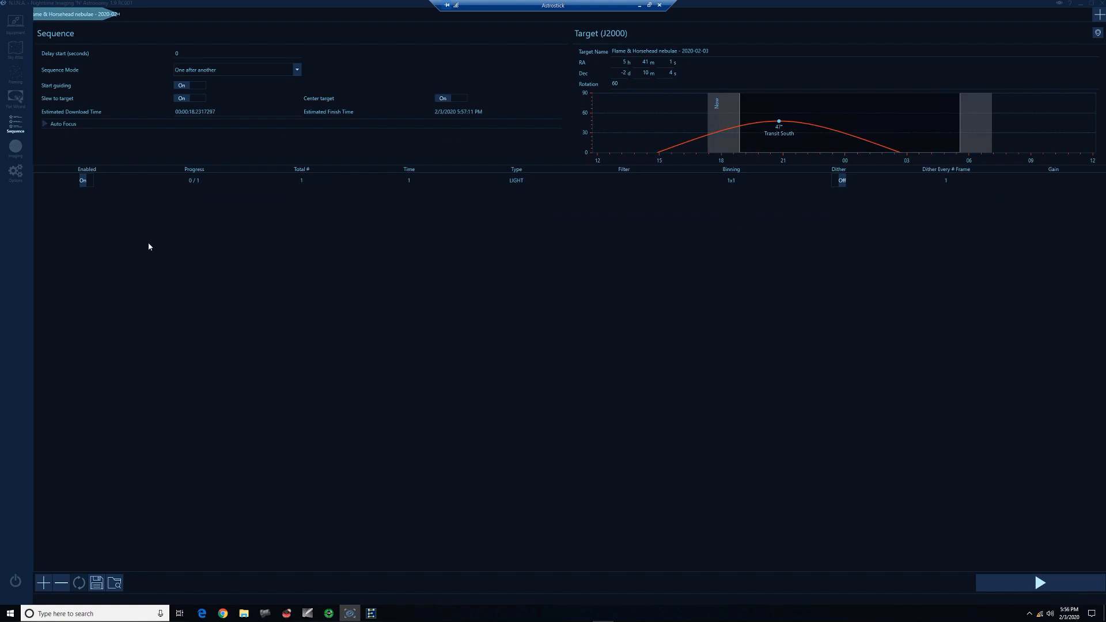
Step: Set the first LIGHT row of the sequence to 30 exposures of 120 seconds each
{"action": "left_click", "coordinate": [121, 180]}
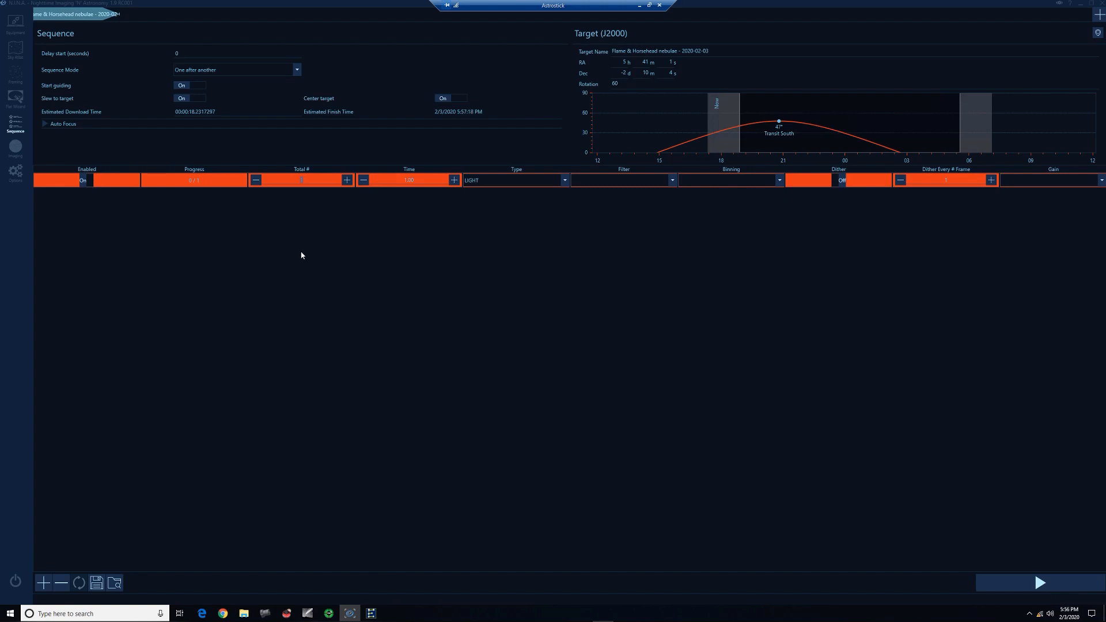
{"action": "type", "text": "30"}
{"action": "left_click", "coordinate": [406, 181]}
{"action": "left_click_drag", "start_coordinate": [415, 181], "coordinate": [386, 179]}
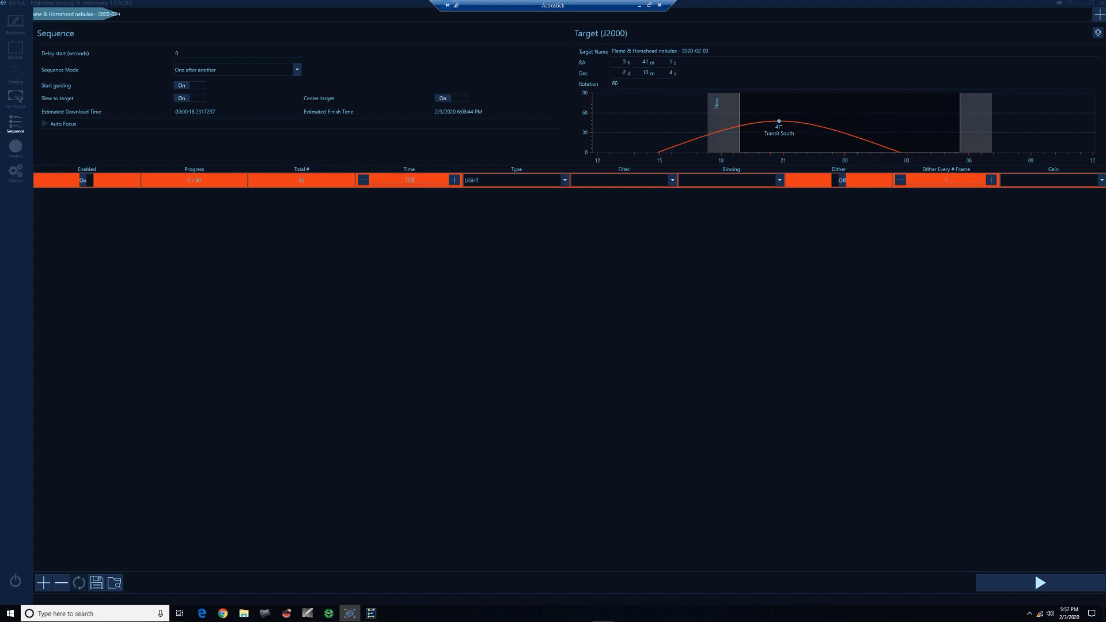
{"action": "type", "text": "120"}
Step: Complete the first LIGHT row with no filter, 1x1 binning, dithering on and a gain of 800
{"action": "left_click", "coordinate": [671, 180]}
{"action": "left_click", "coordinate": [671, 181]}
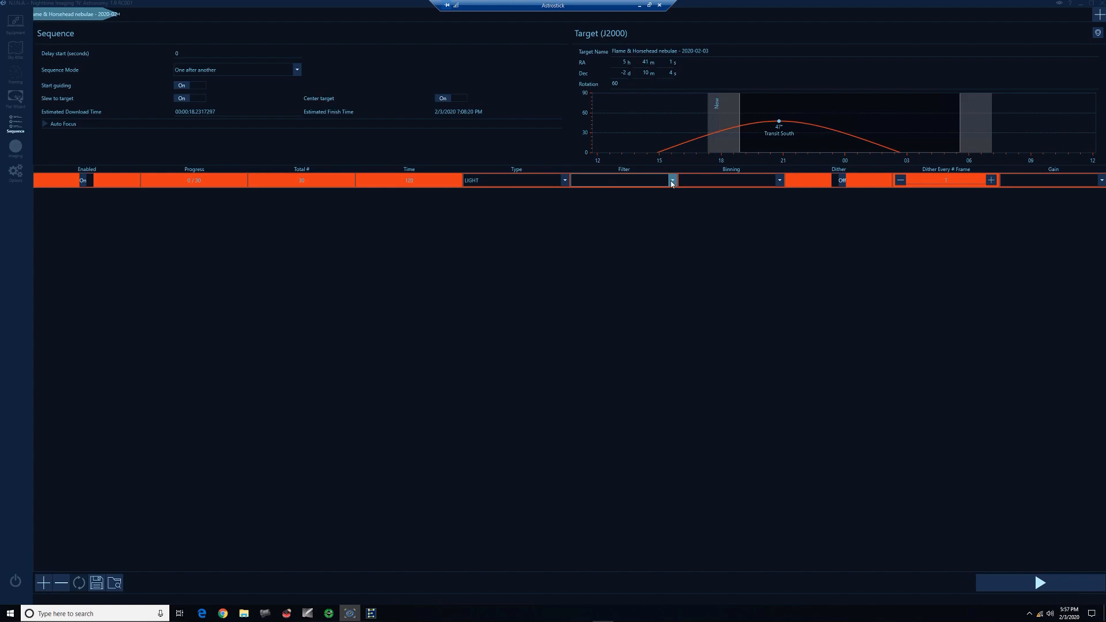
{"action": "left_click", "coordinate": [760, 180]}
{"action": "left_click", "coordinate": [742, 193]}
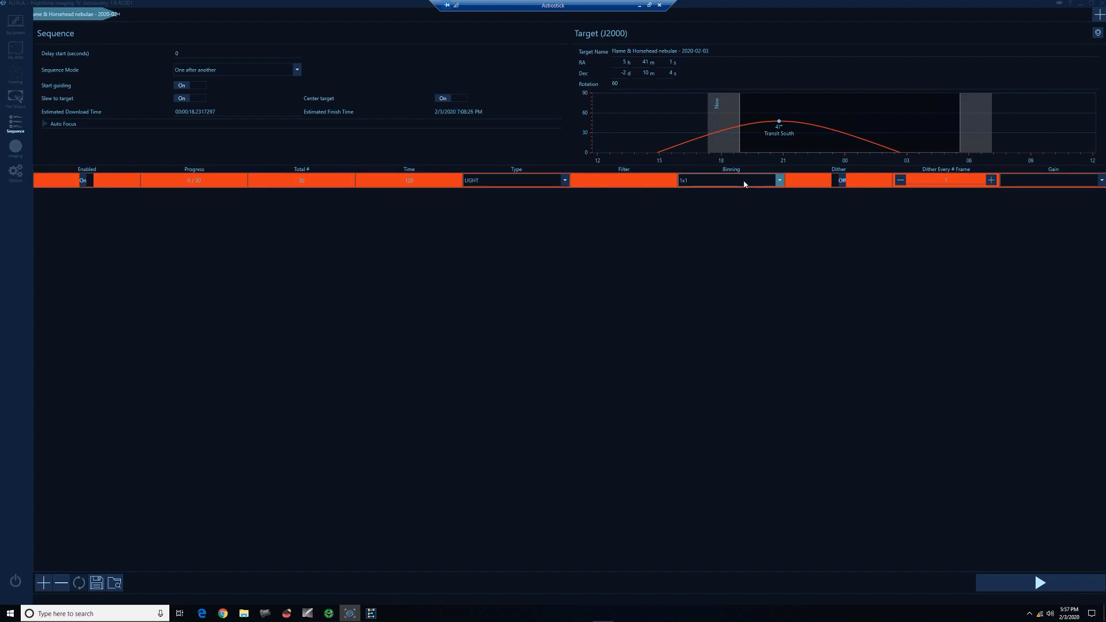
{"action": "left_click", "coordinate": [836, 181]}
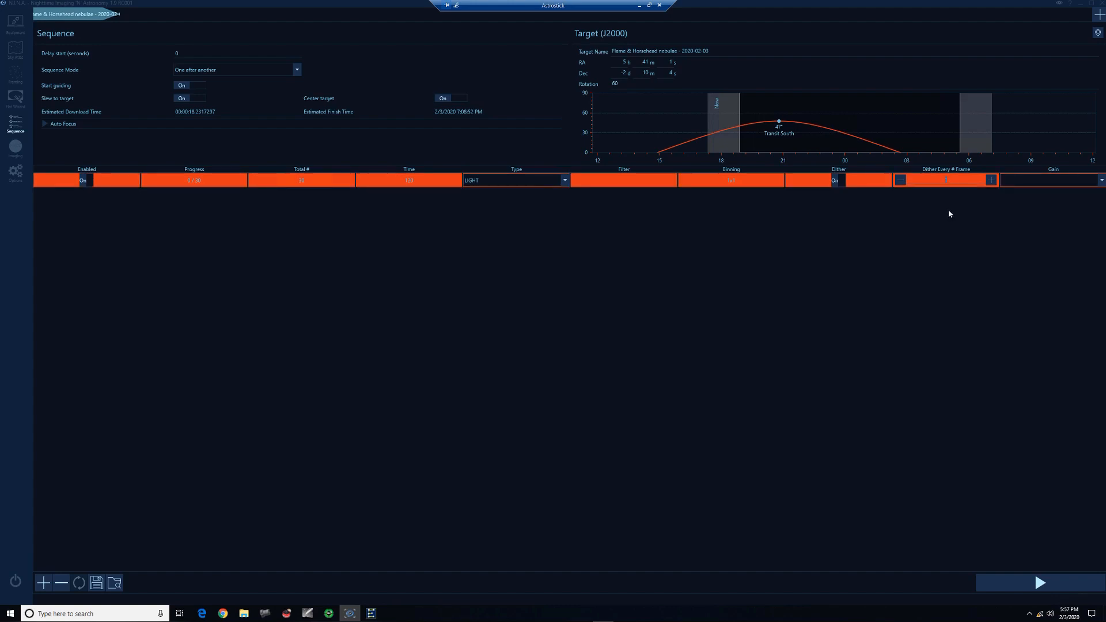
{"action": "left_click", "coordinate": [1025, 184]}
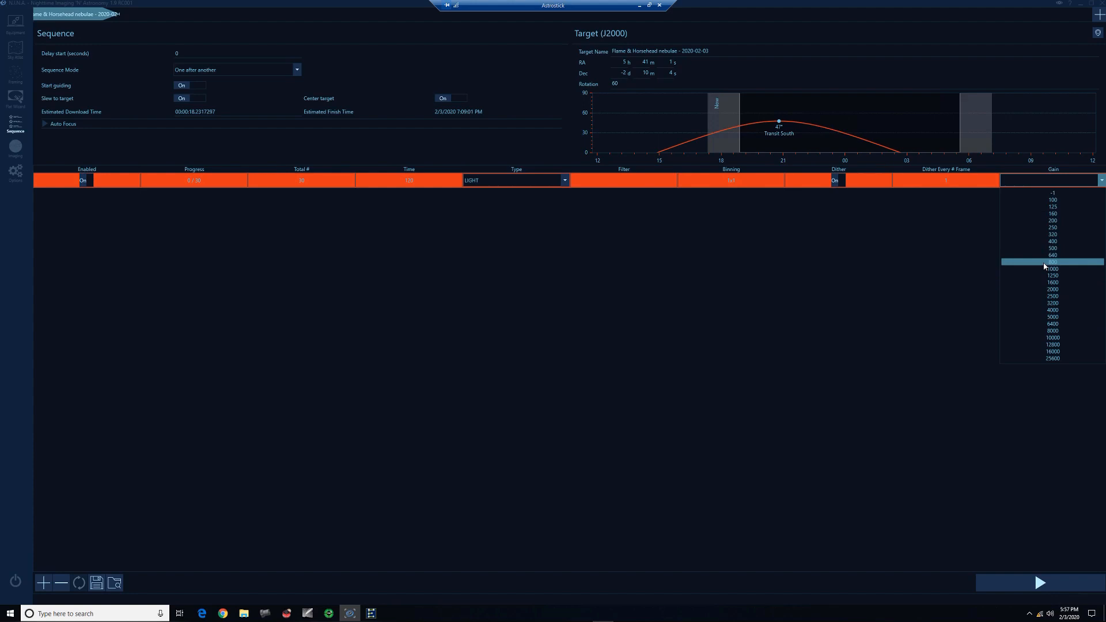
{"action": "left_click", "coordinate": [1044, 262]}
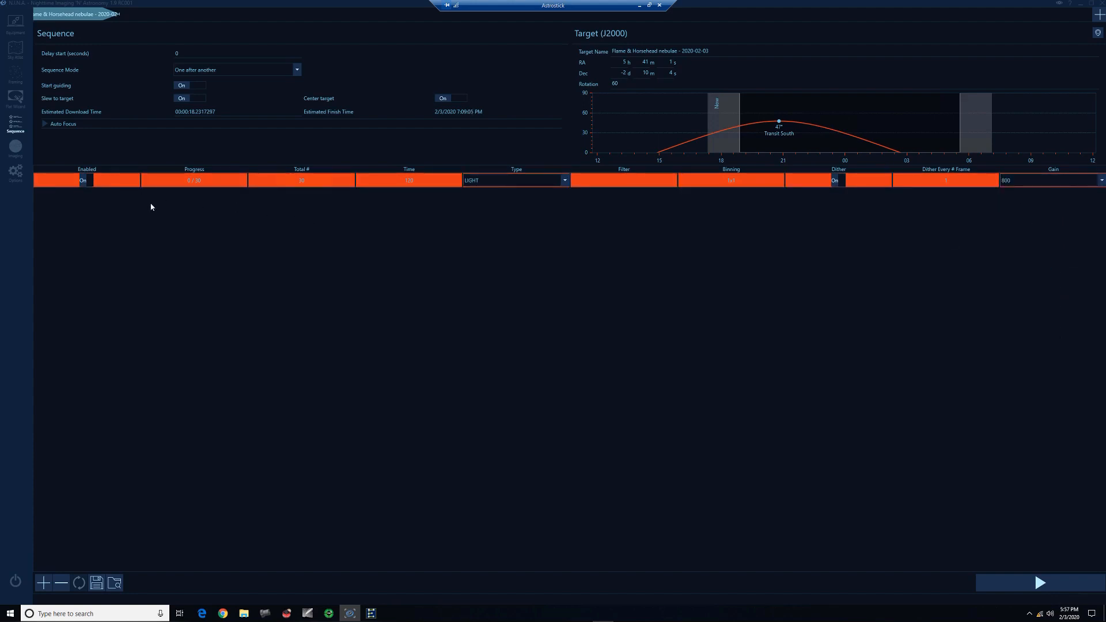
Step: Add a second LIGHT row with 20 exposures of 60 seconds, a gain of 400 and dithering on
{"action": "left_click", "coordinate": [43, 583]}
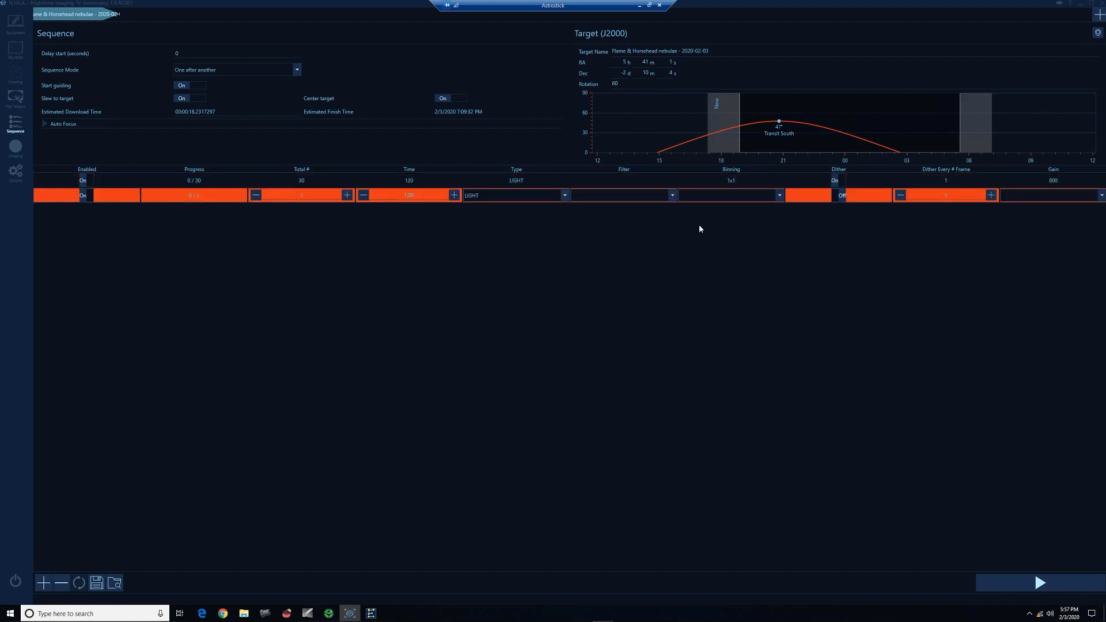
{"action": "left_click", "coordinate": [1051, 196]}
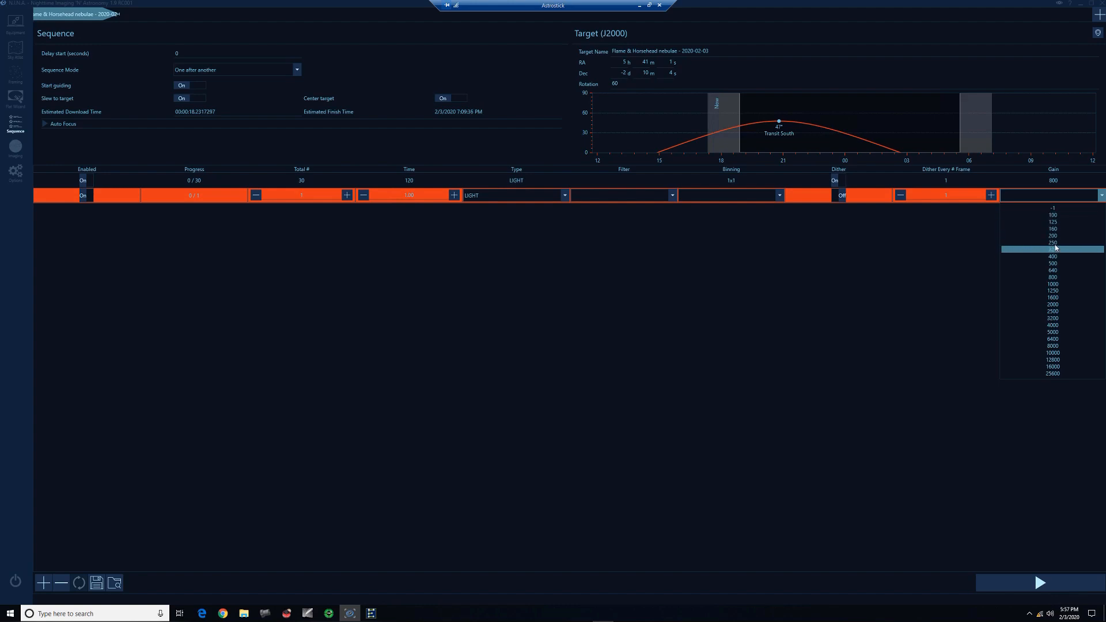
{"action": "left_click", "coordinate": [1053, 256]}
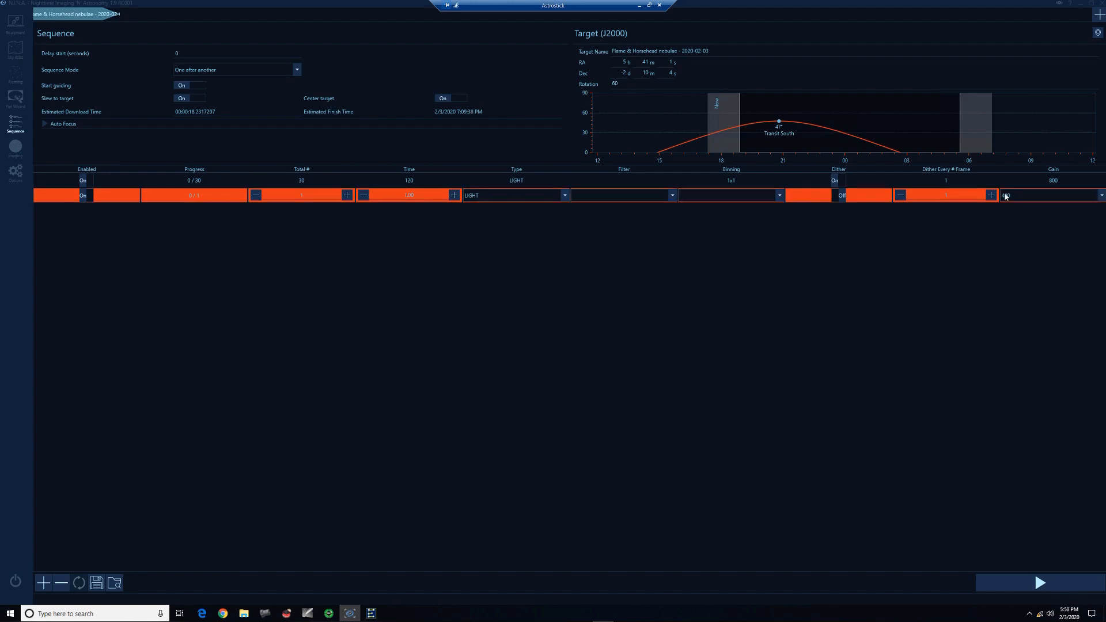
{"action": "left_click", "coordinate": [431, 195]}
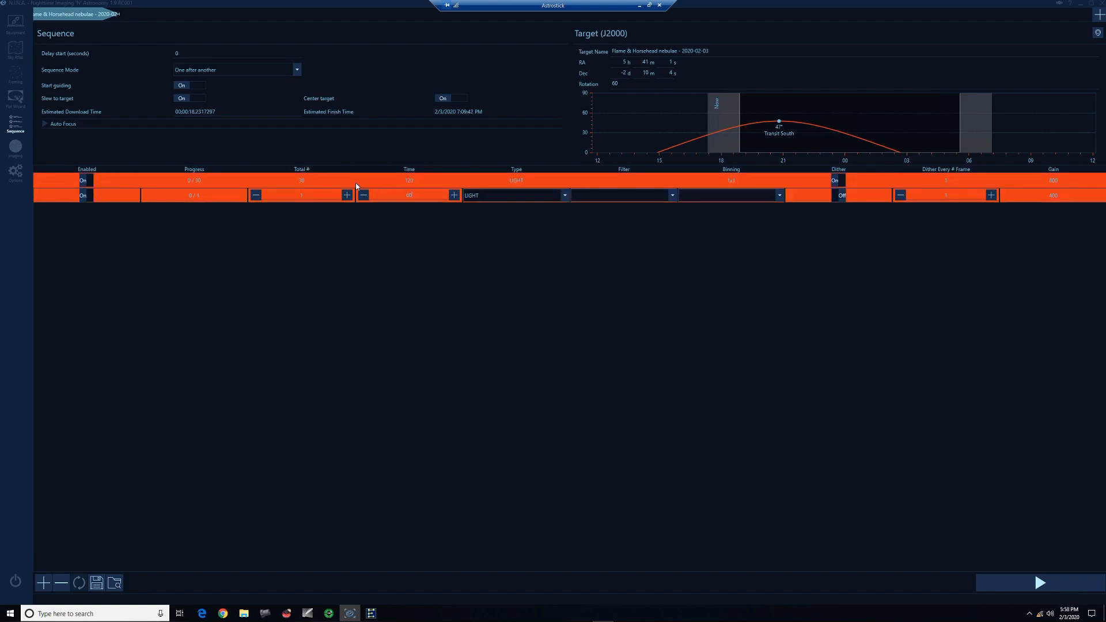
{"action": "left_click", "coordinate": [309, 198]}
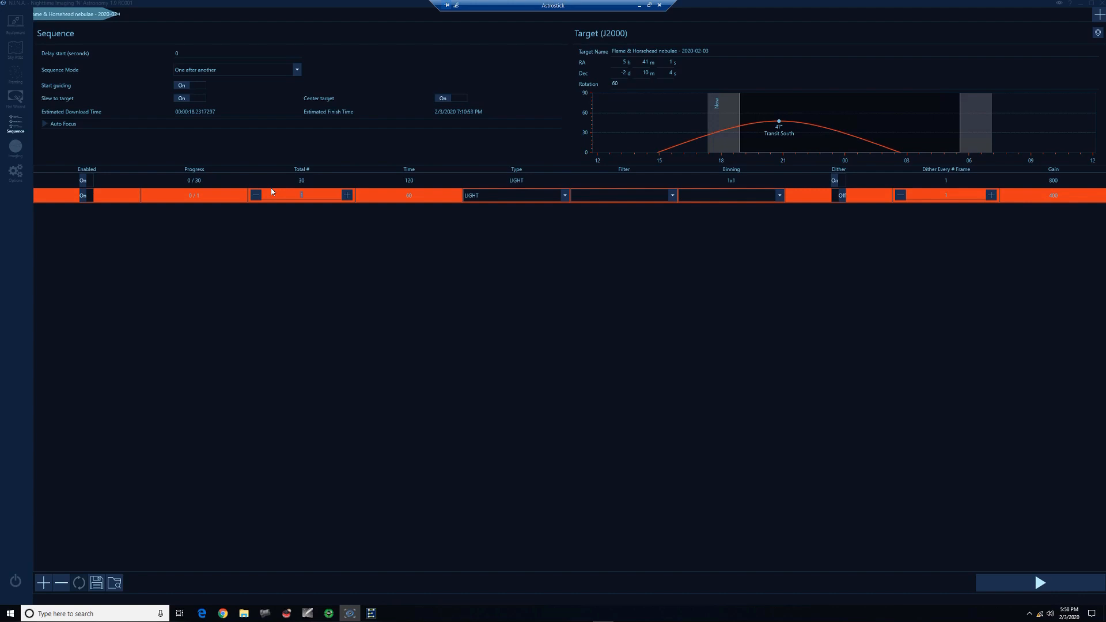
{"action": "type", "text": "0"}
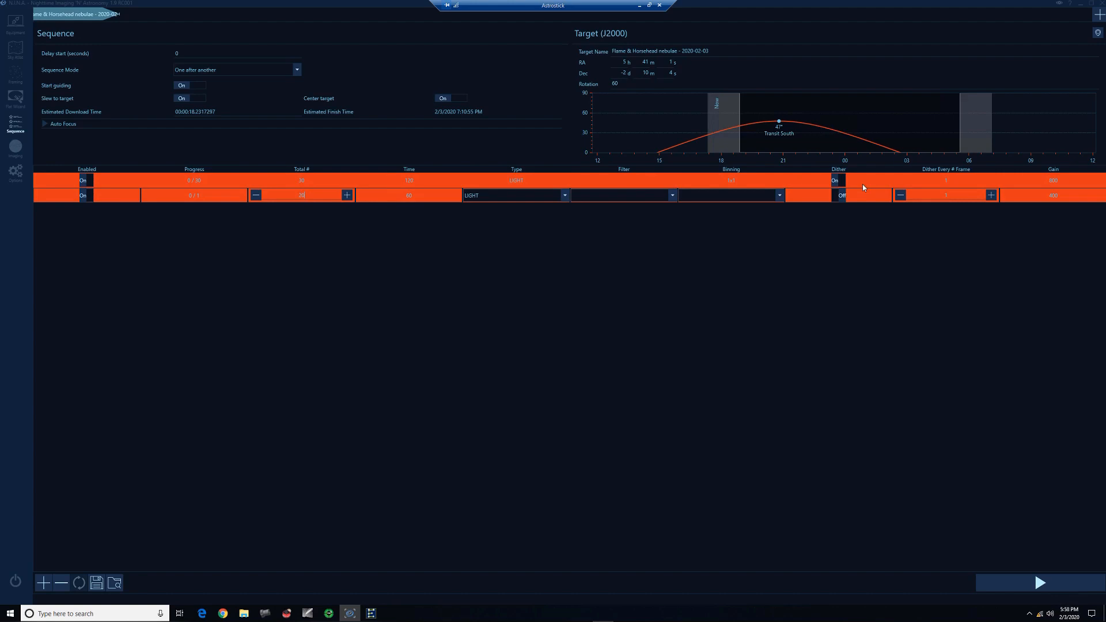
{"action": "left_click", "coordinate": [845, 196]}
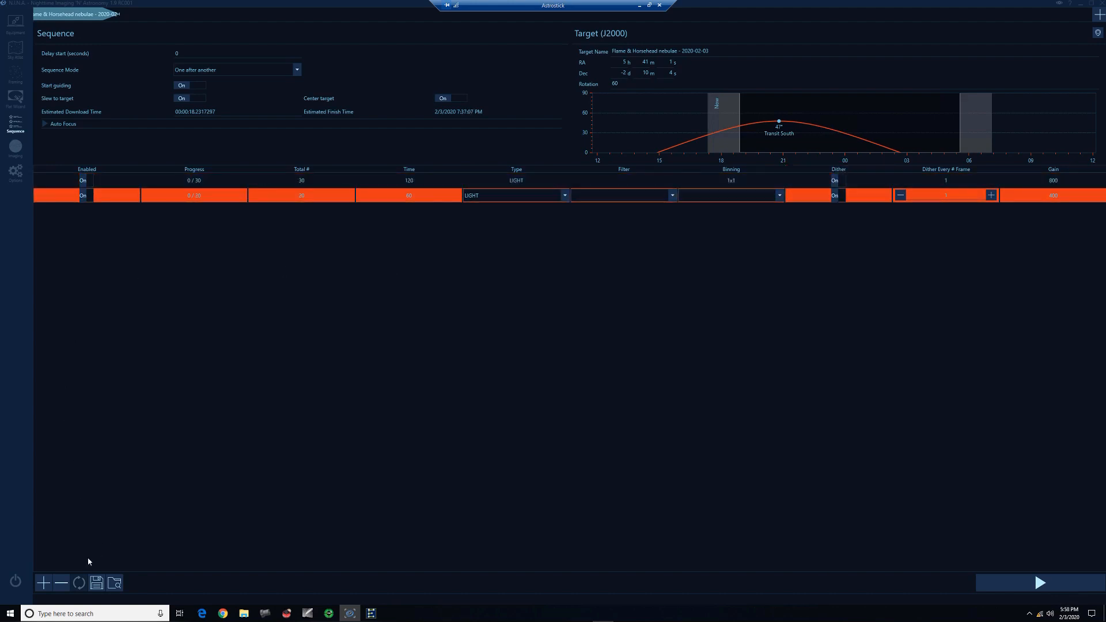
Step: Add a third sequence row with the frame type DARK and a gain of 800
{"action": "left_click", "coordinate": [44, 583]}
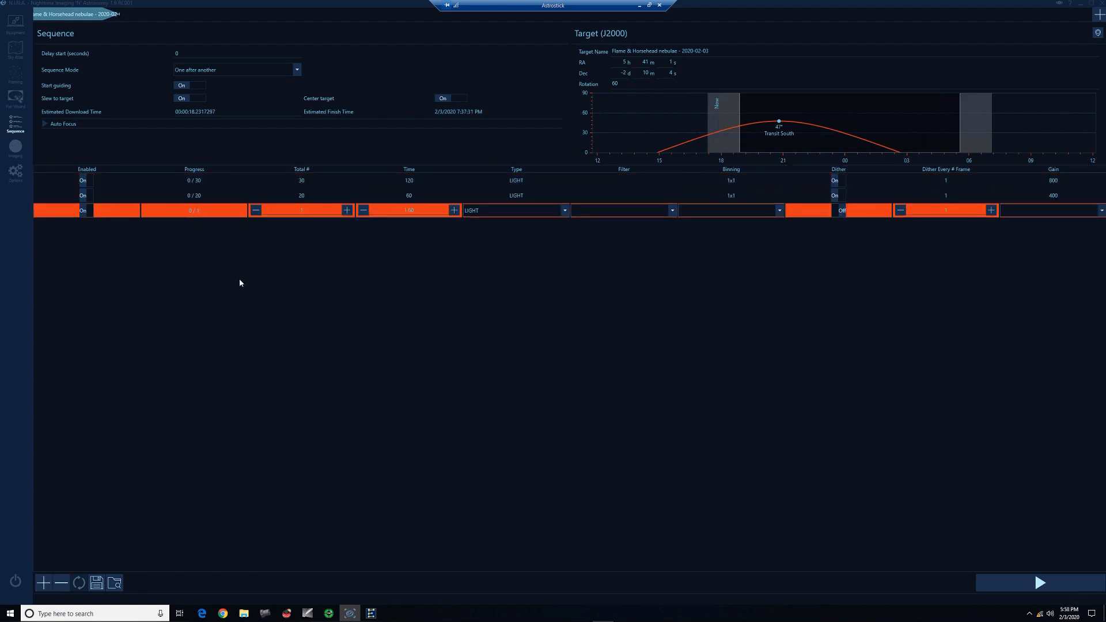
{"action": "left_click", "coordinate": [535, 211]}
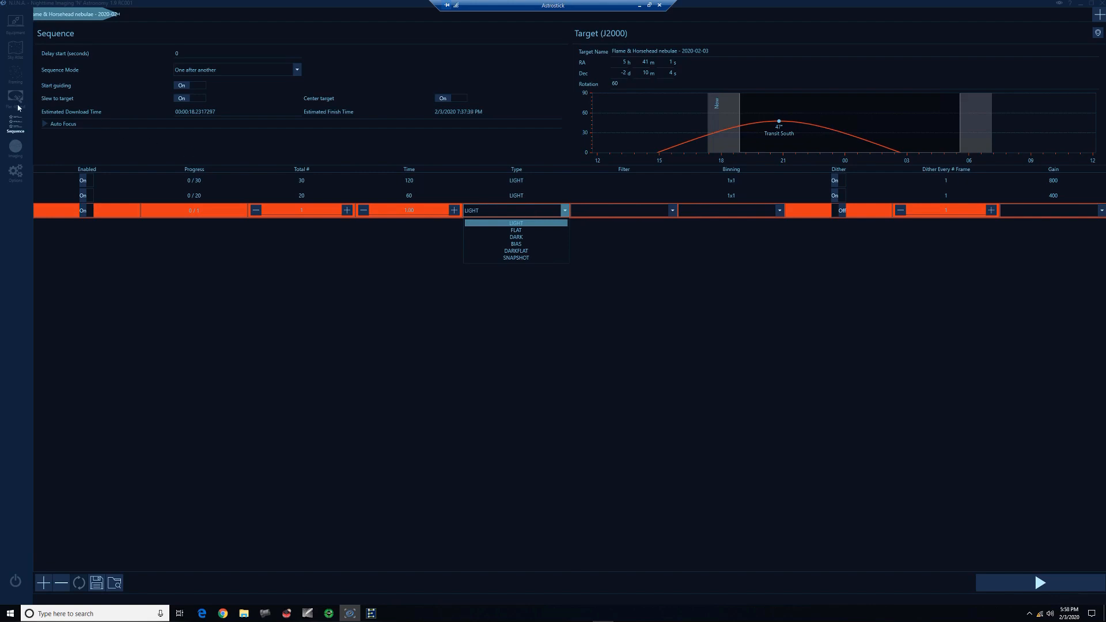
{"action": "left_click", "coordinate": [538, 238]}
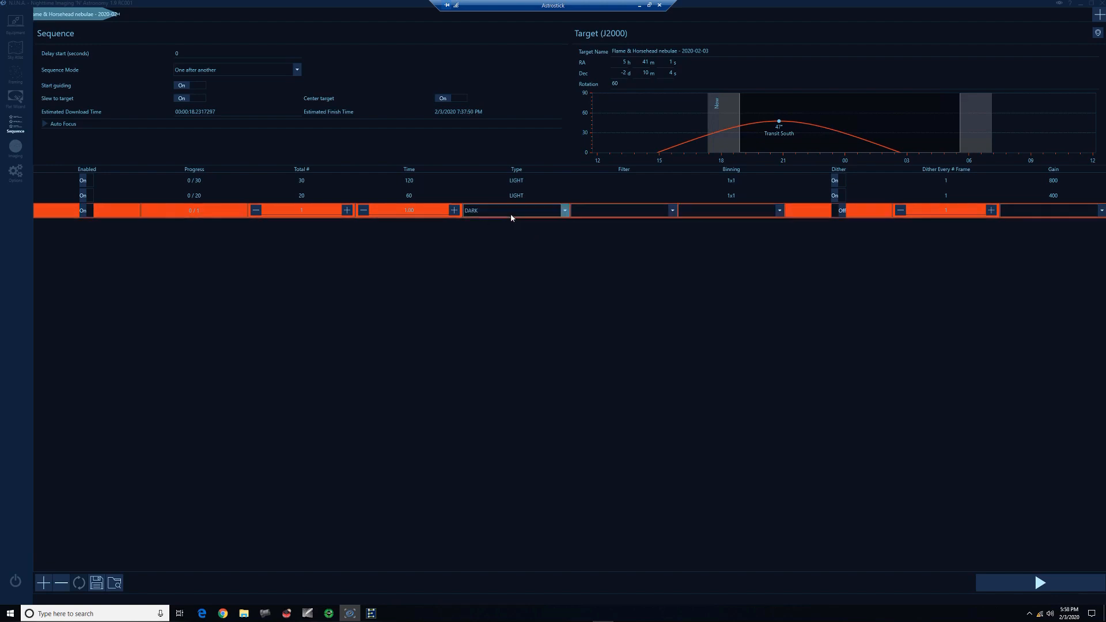
{"action": "left_click", "coordinate": [1035, 211]}
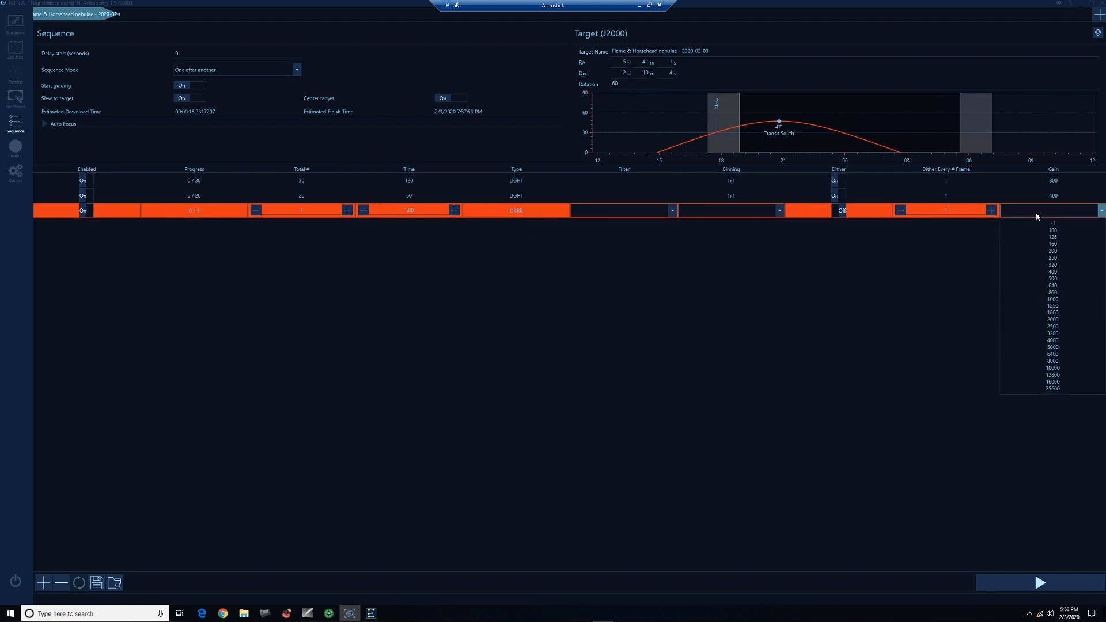
{"action": "left_click", "coordinate": [1036, 292]}
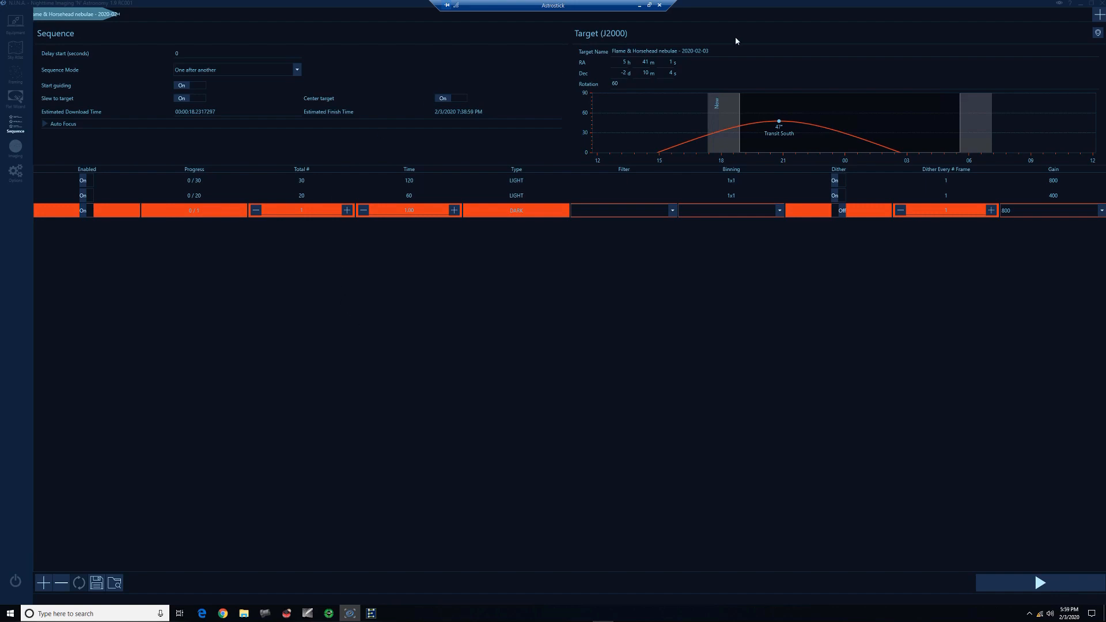
Step: Add a second, blank target to the sequence, check its settings against the nebulae target, and remove it
{"action": "left_click", "coordinate": [1099, 15]}
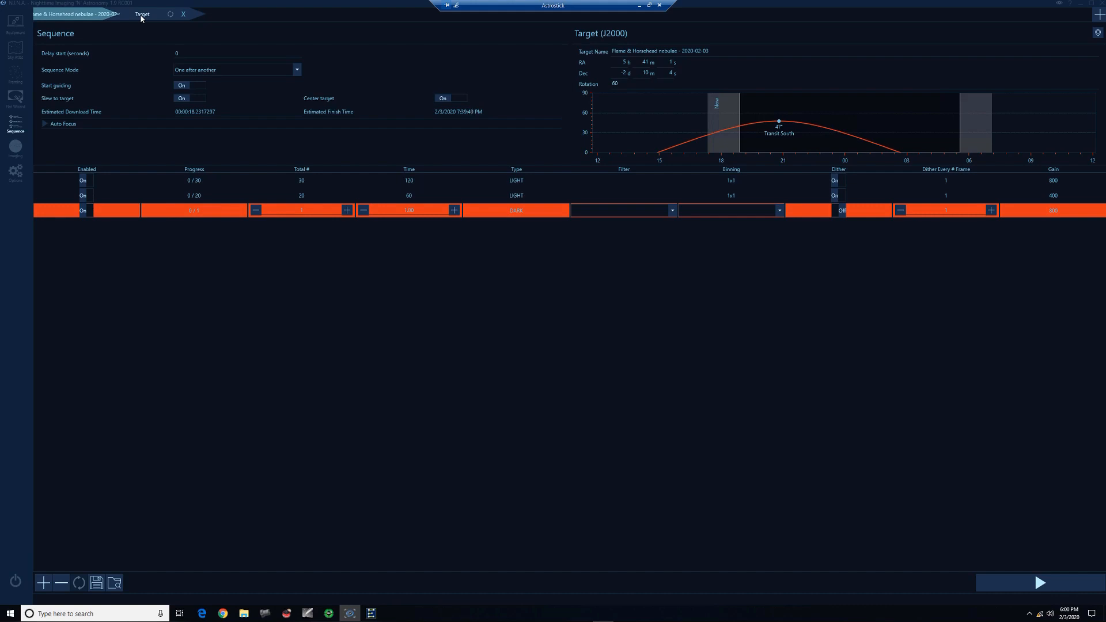
{"action": "left_click", "coordinate": [141, 16]}
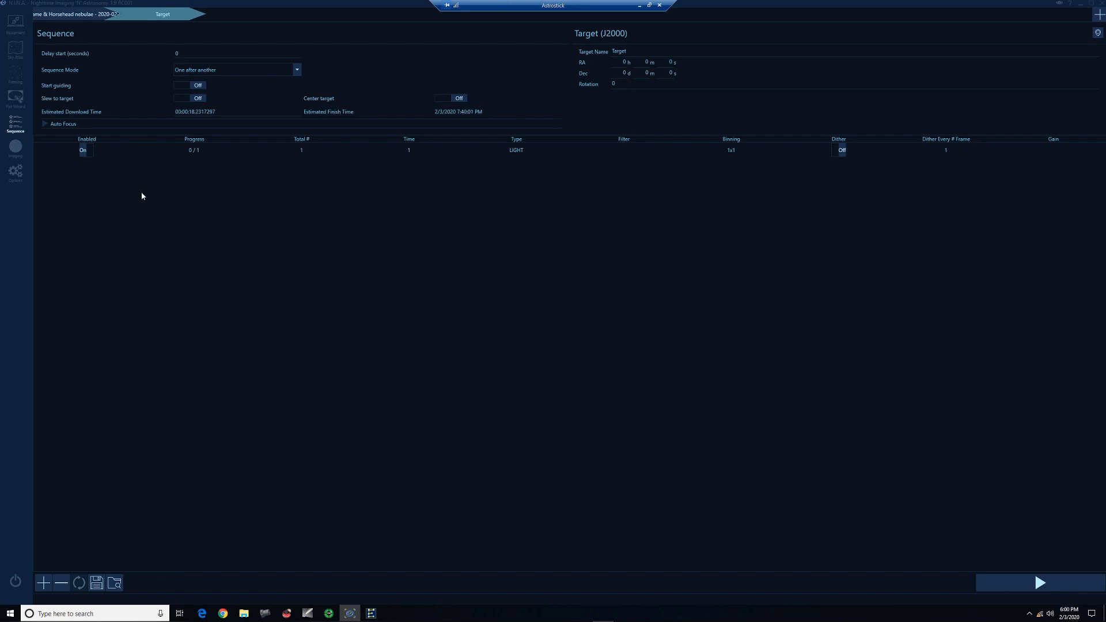
{"action": "left_click", "coordinate": [75, 14]}
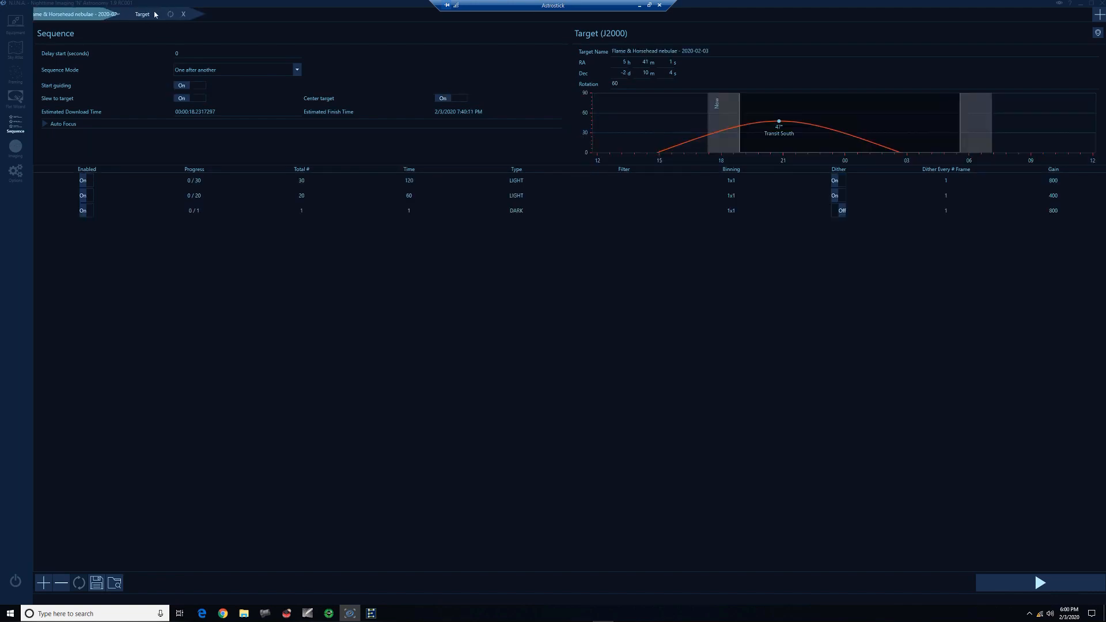
{"action": "left_click", "coordinate": [184, 14]}
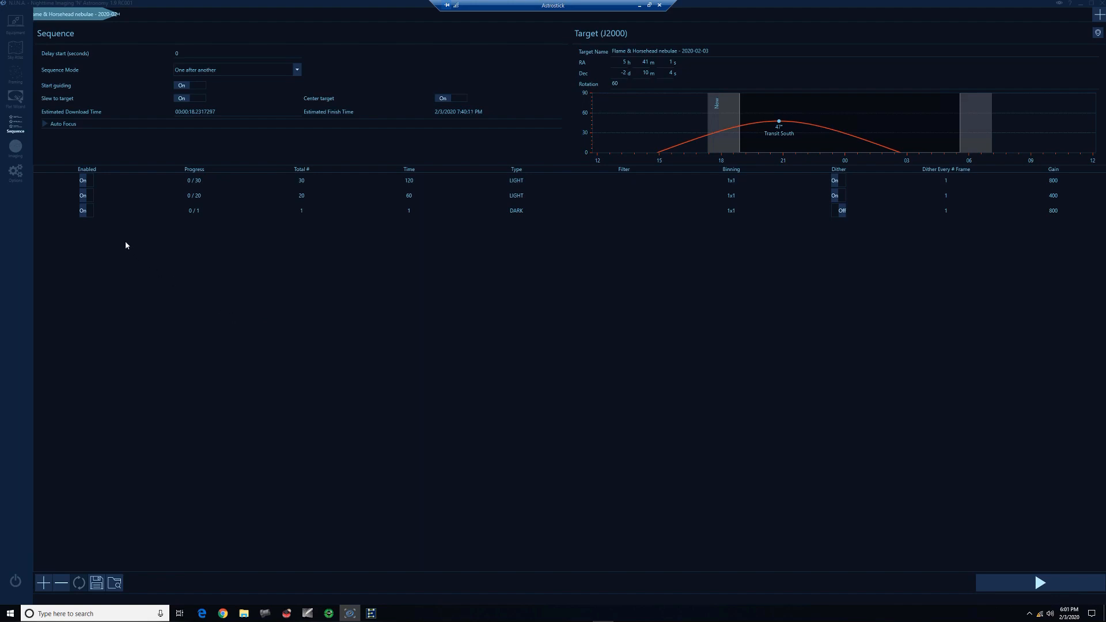
Step: Set the gain for the flat frames to 800 in the Flat Wizard
{"action": "left_click", "coordinate": [16, 99]}
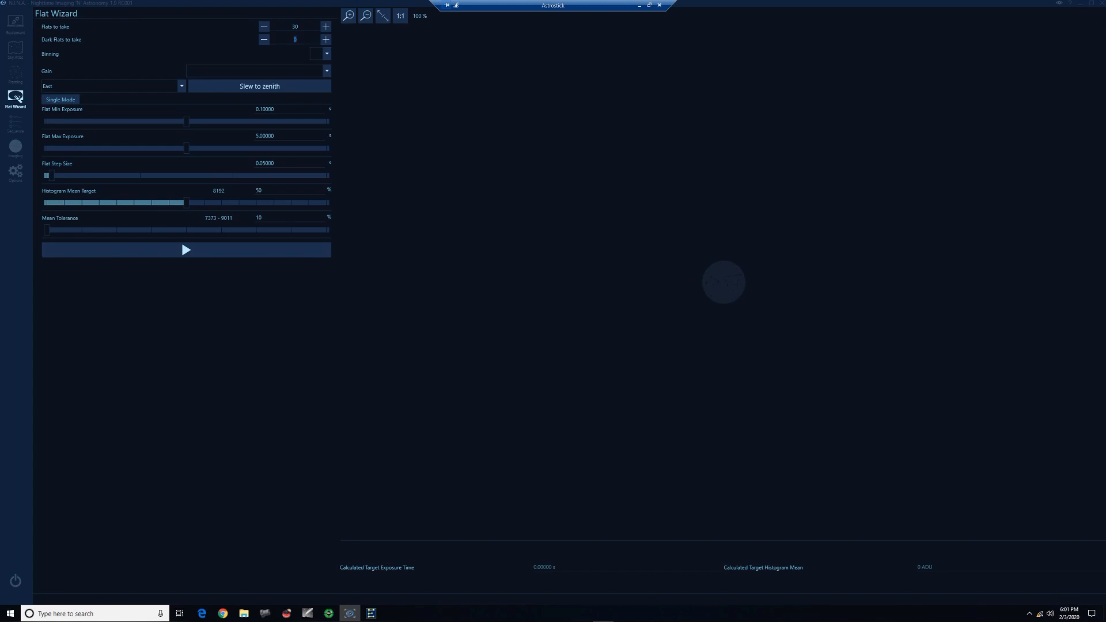
{"action": "left_click", "coordinate": [306, 71]}
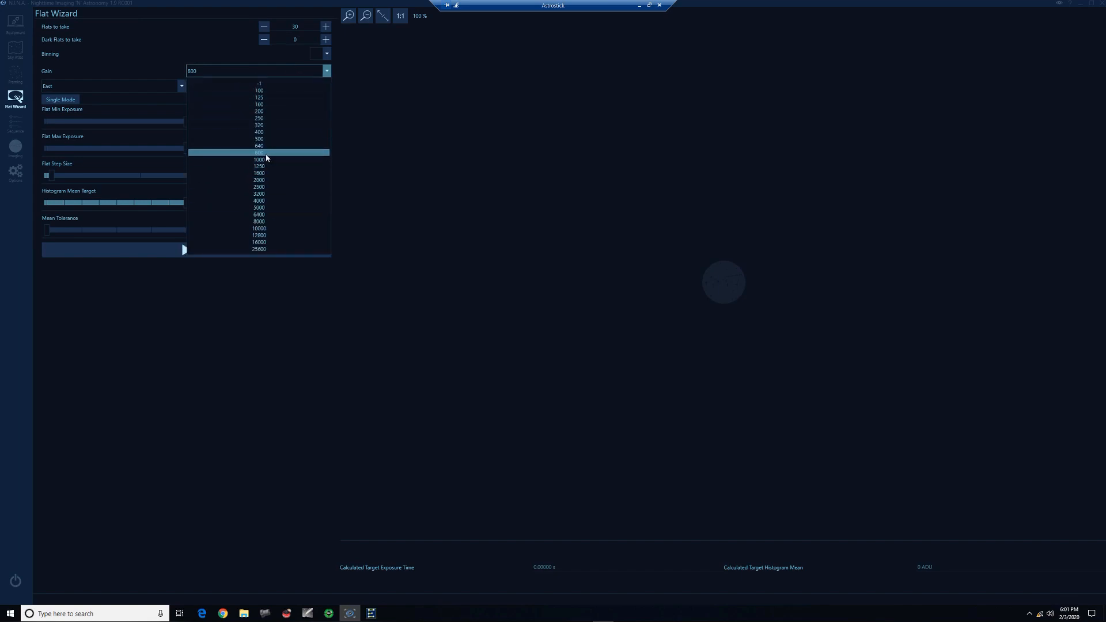
{"action": "left_click", "coordinate": [246, 63]}
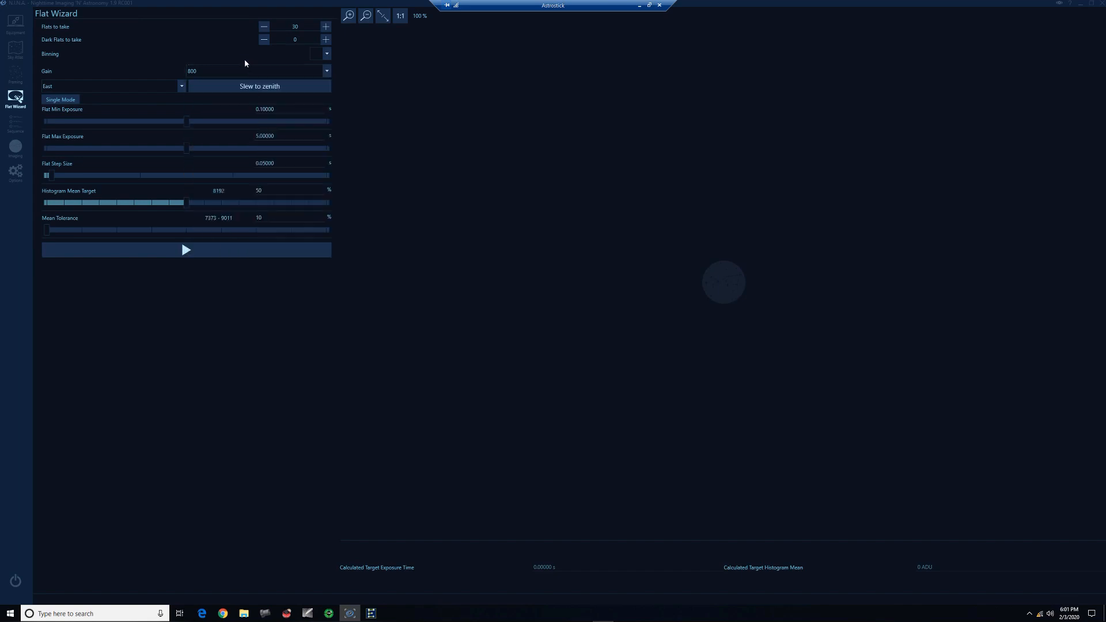